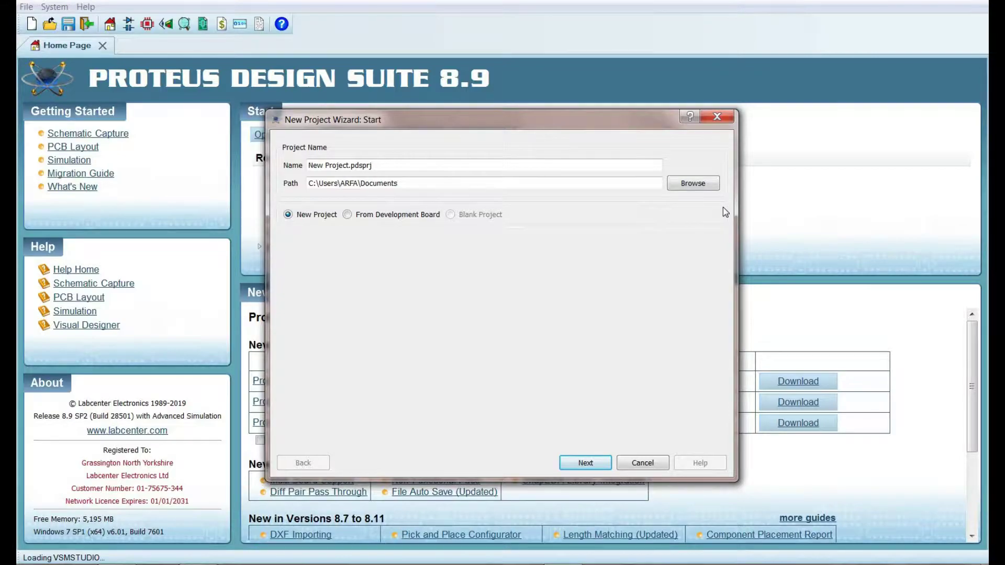
- Name the new project PCB Design, keeping the default path and the New Project option
left_click_drag(723, 207, 600, 146)
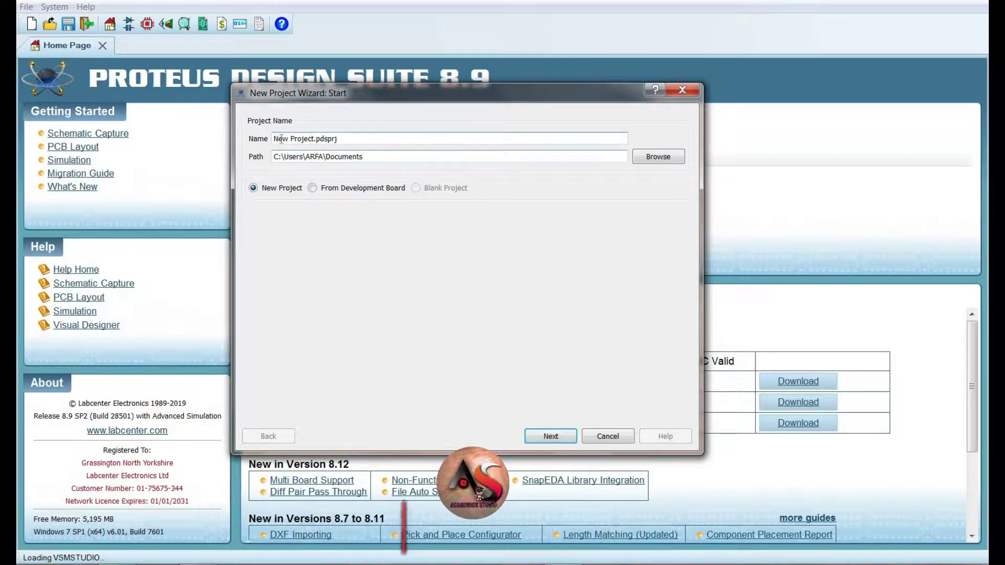
key("BackSpace")
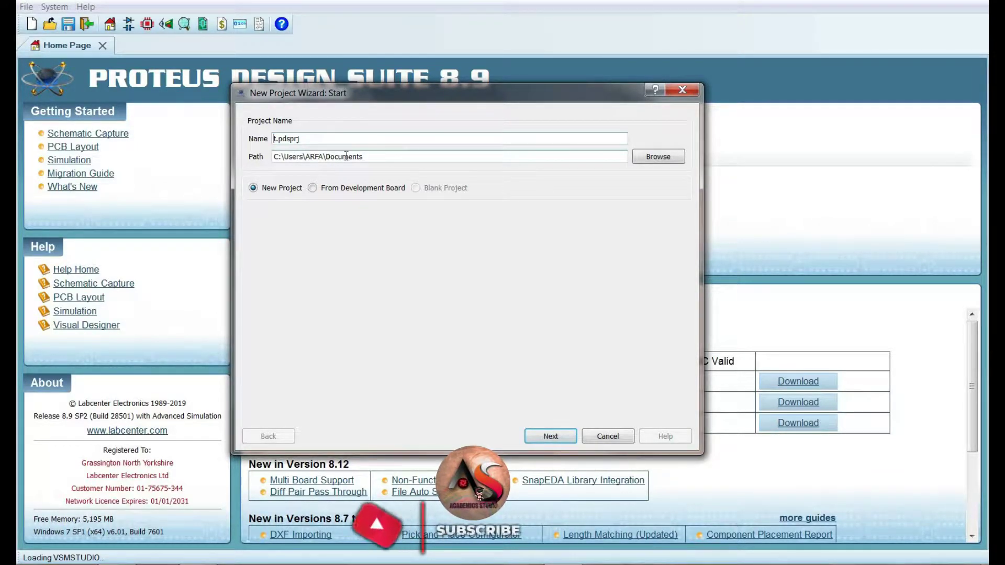
type("PCB Design")
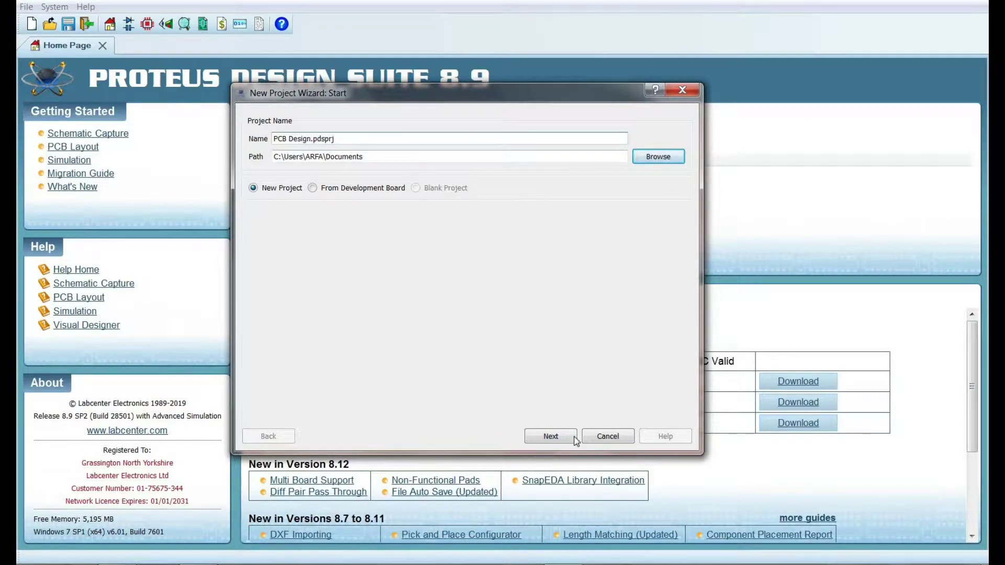
left_click(569, 438)
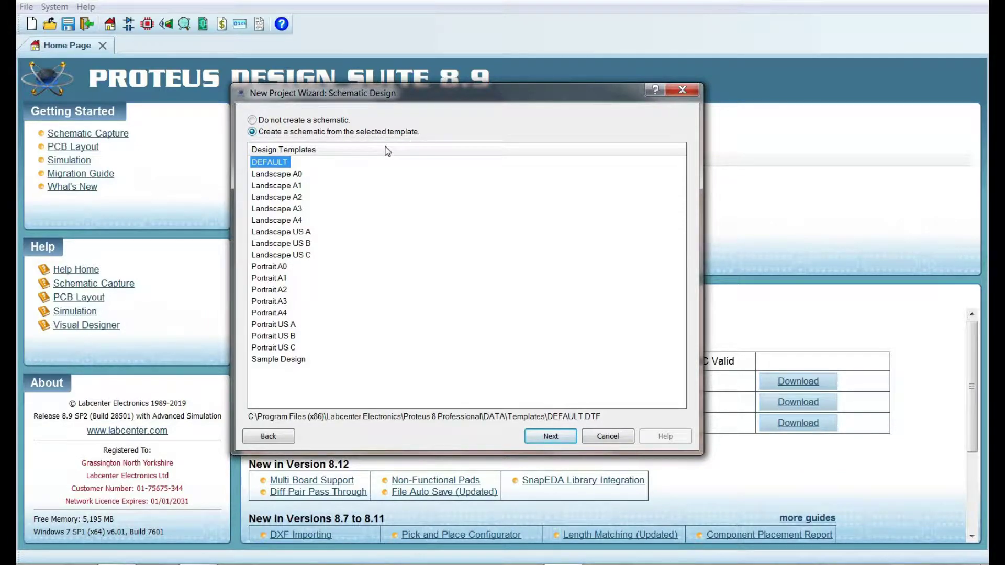
- Create the project with the DEFAULT schematic template, no PCB layout and no firmware project
left_click(550, 438)
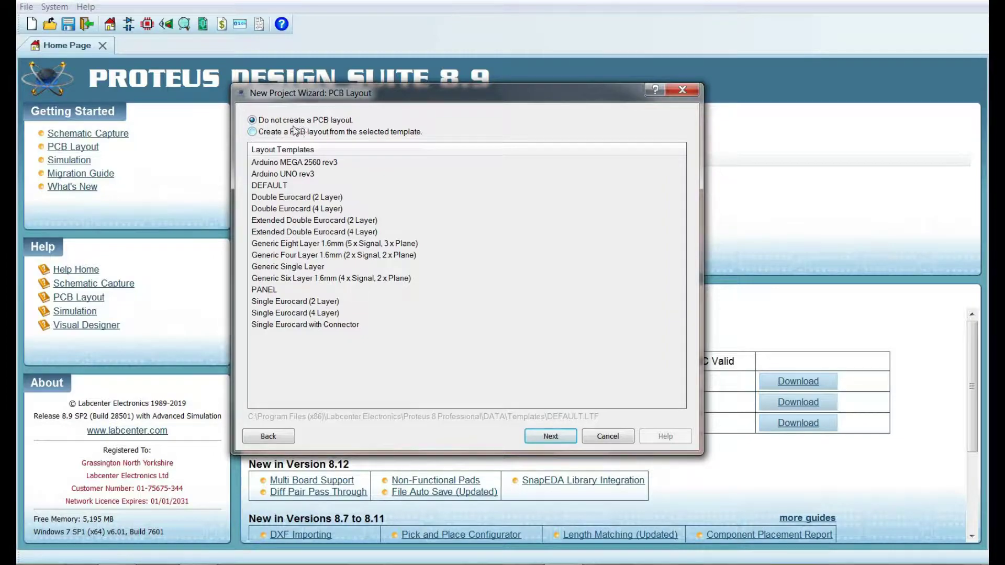
left_click(550, 436)
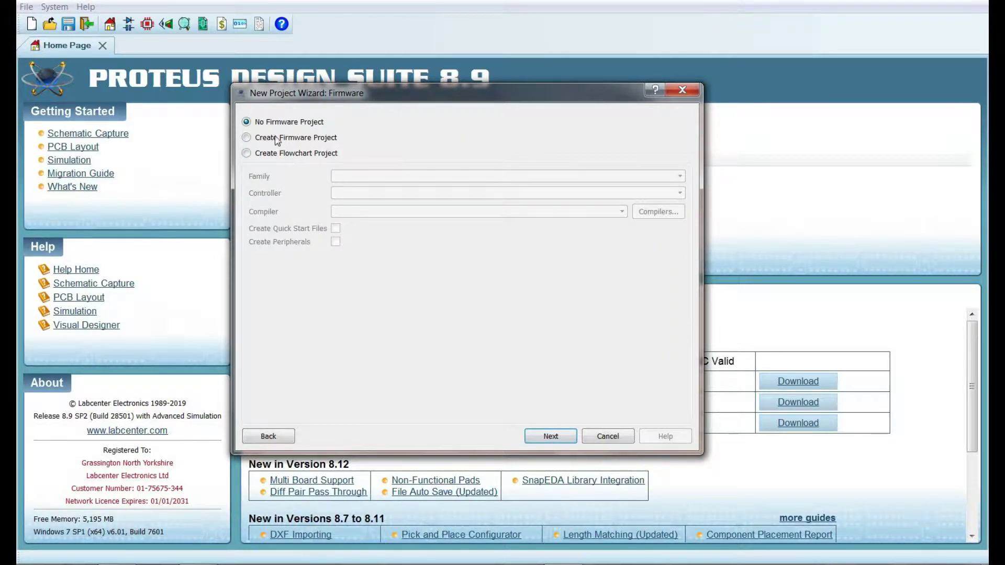
key("Return")
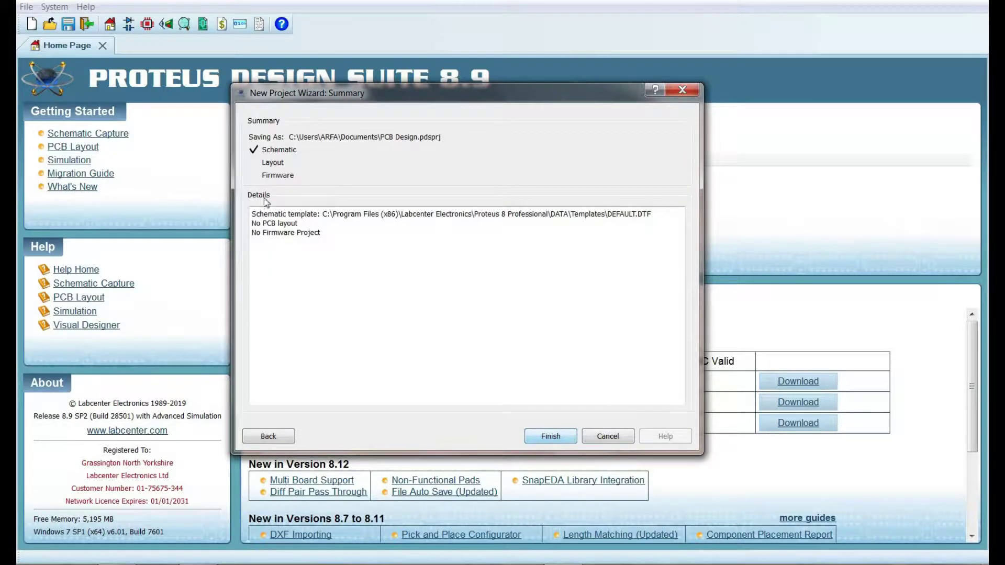
left_click(550, 438)
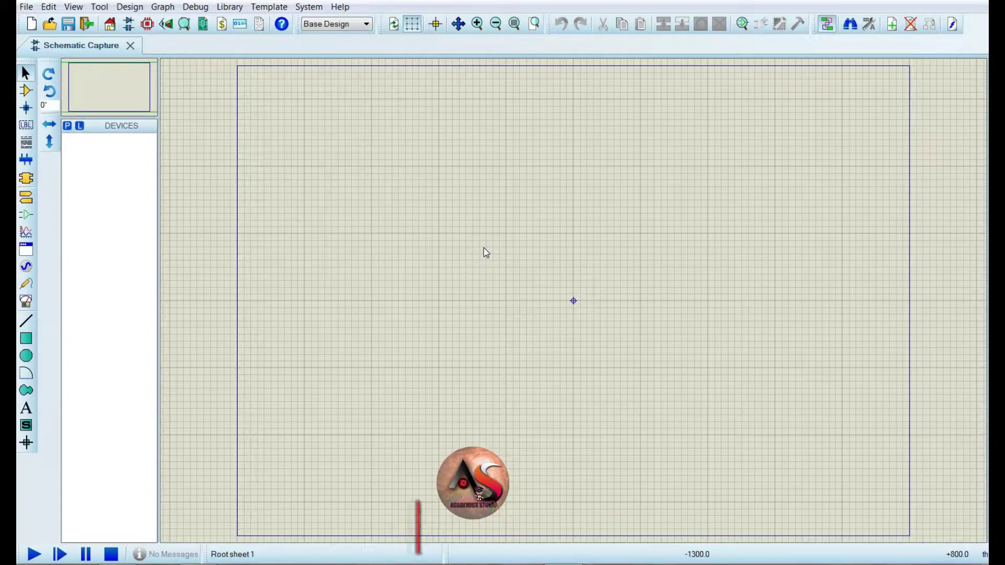
- Search the device library for "resistor" and add the generic resistor RES to the project's devices
left_click(67, 126)
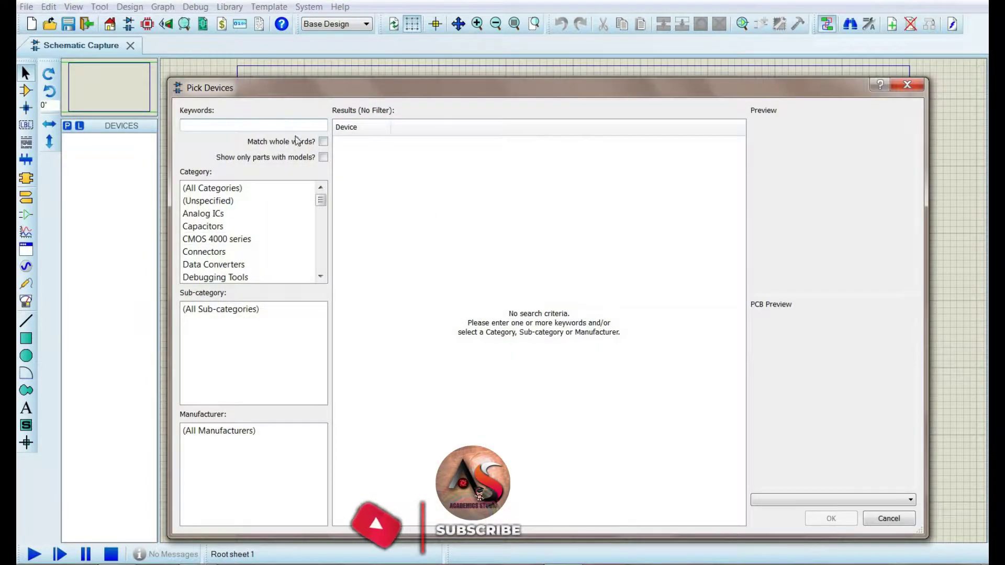
type("resistor")
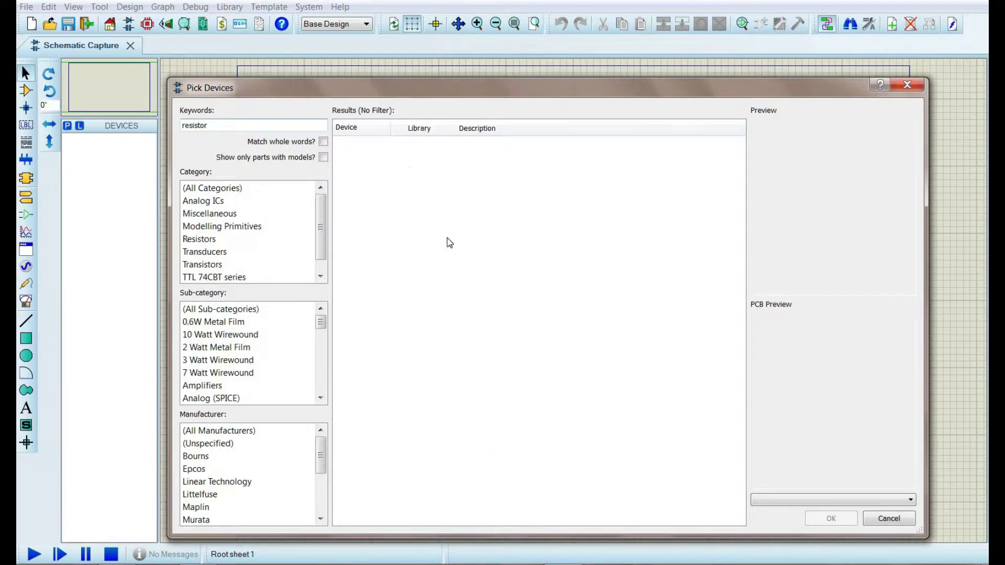
scroll(478, 320, "down", 7)
left_click(369, 271)
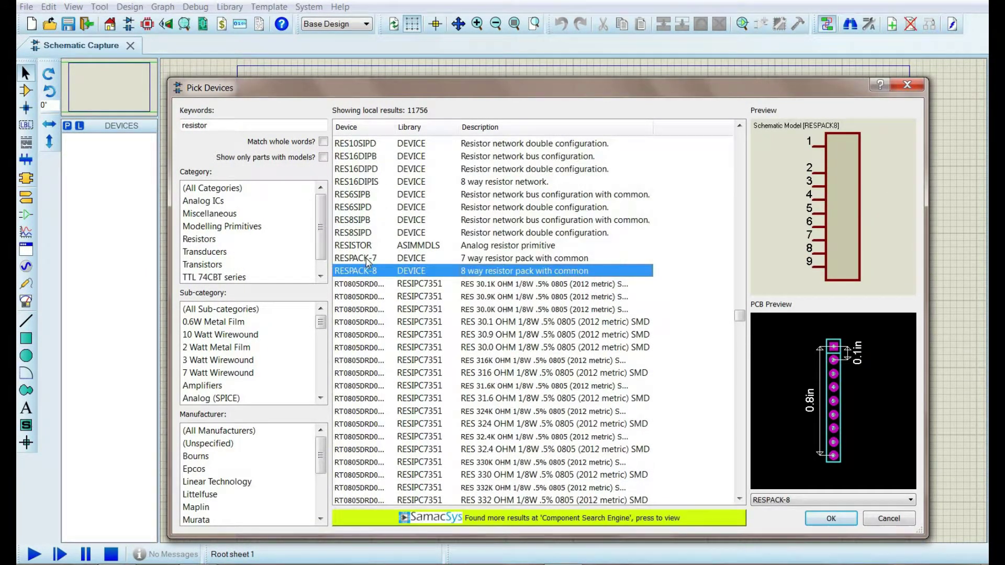
scroll(369, 275, "up", 8)
left_click(412, 397)
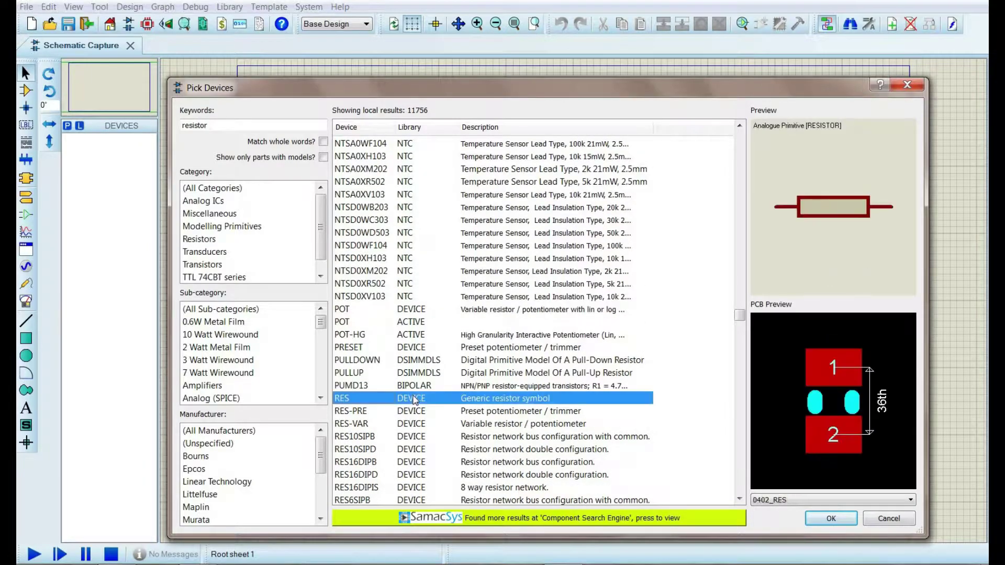
double_click(343, 400)
- Search the device library for "LED" and add the animated red LED model LED-RED to the devices
double_click(224, 126)
type("L")
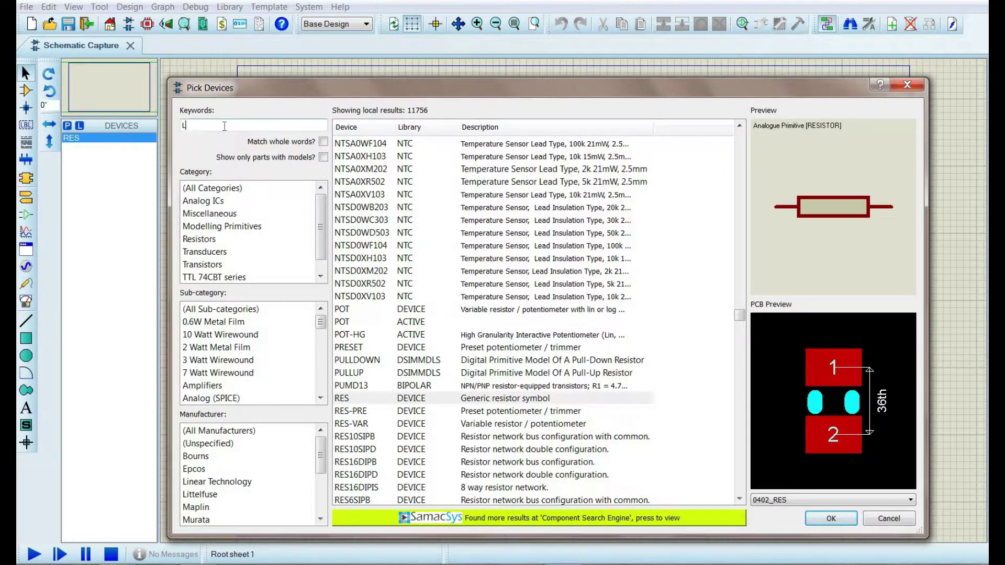
type("ED")
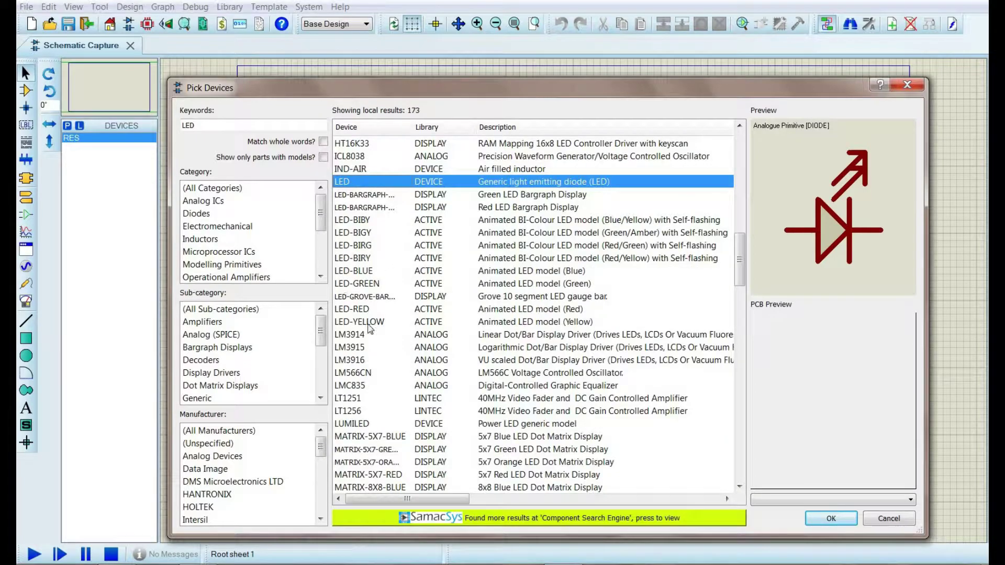
left_click(515, 311)
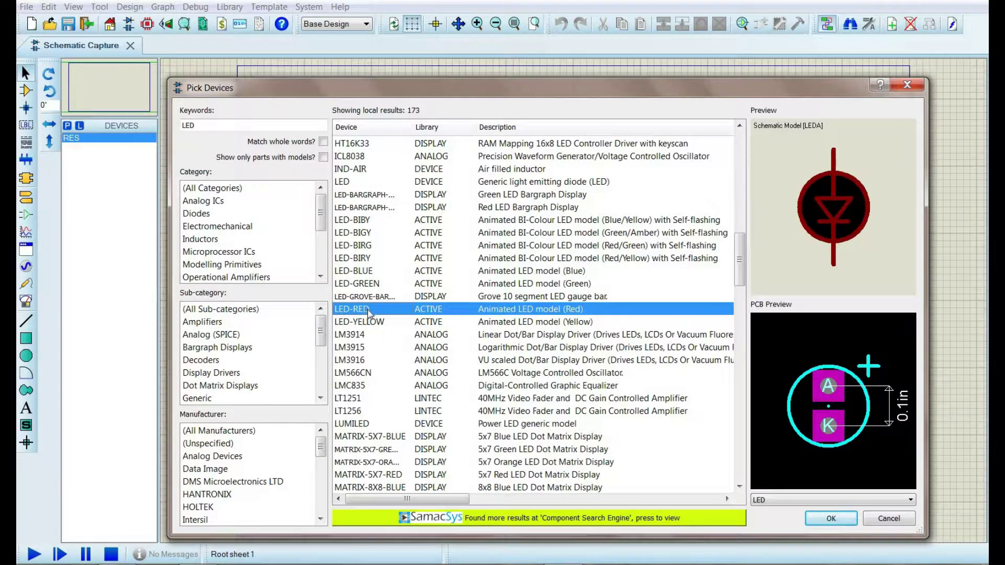
- Search the device library for "PIN", add the single pin terminal PIN and finish picking devices
double_click(237, 128)
type("PI")
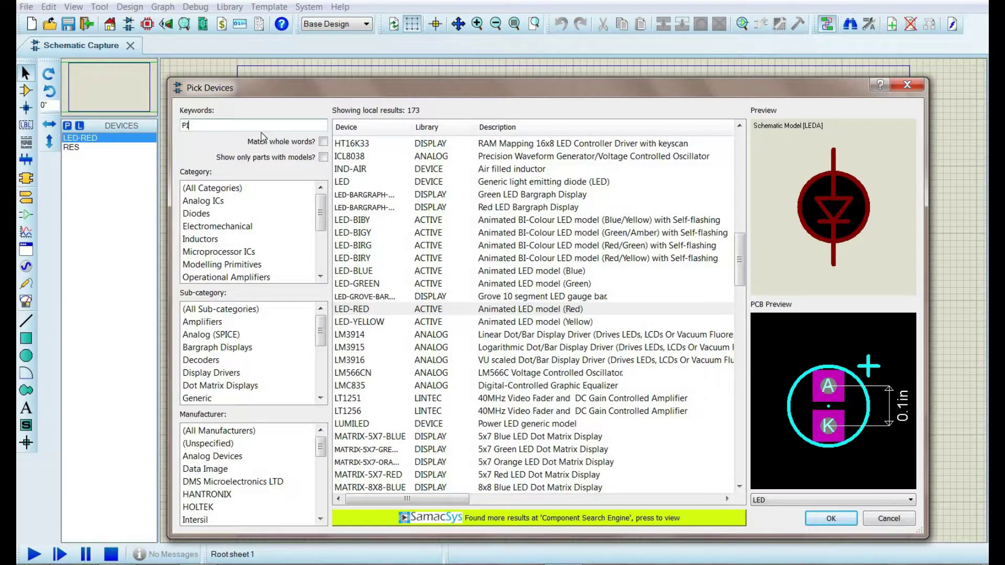
type("N")
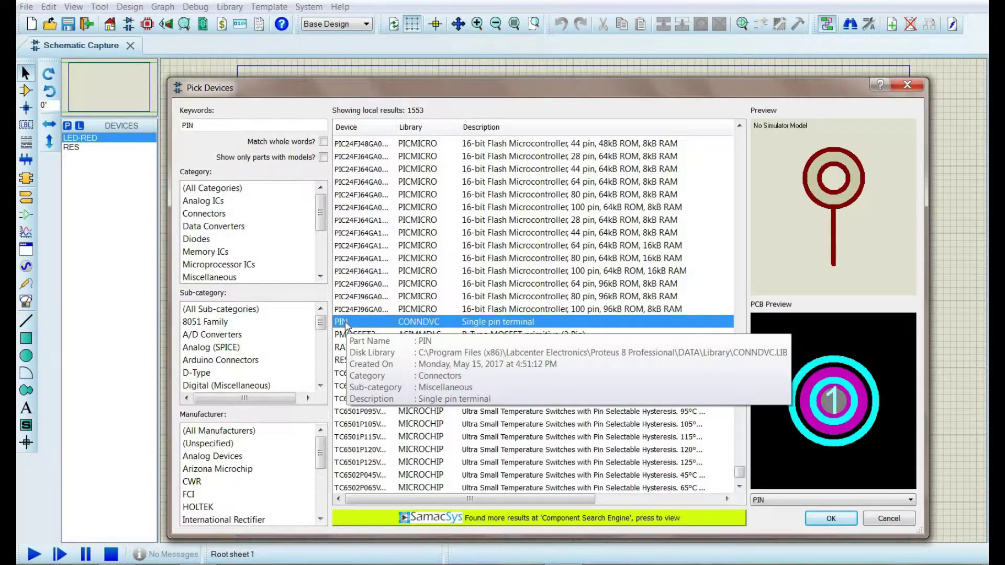
double_click(346, 322)
key("Return")
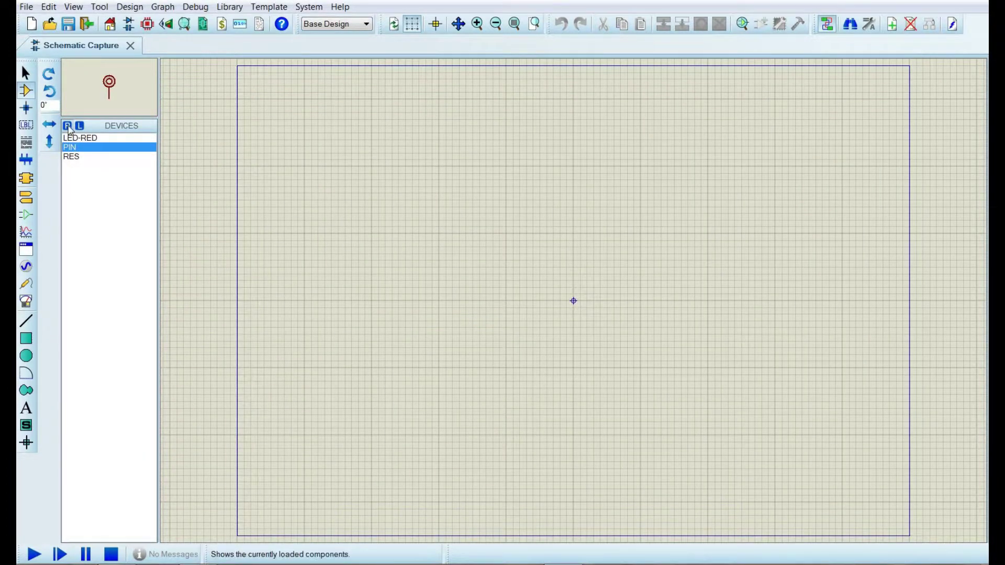
- Place a PIN terminal rotated 90° near the sheet's upper-left corner and set its part reference to INPUT 5V
scroll(506, 208, "up", 1)
left_click(229, 189)
scroll(362, 238, "up", 1)
key("KP_Add")
key("KP_Add")
key("KP_Subtract")
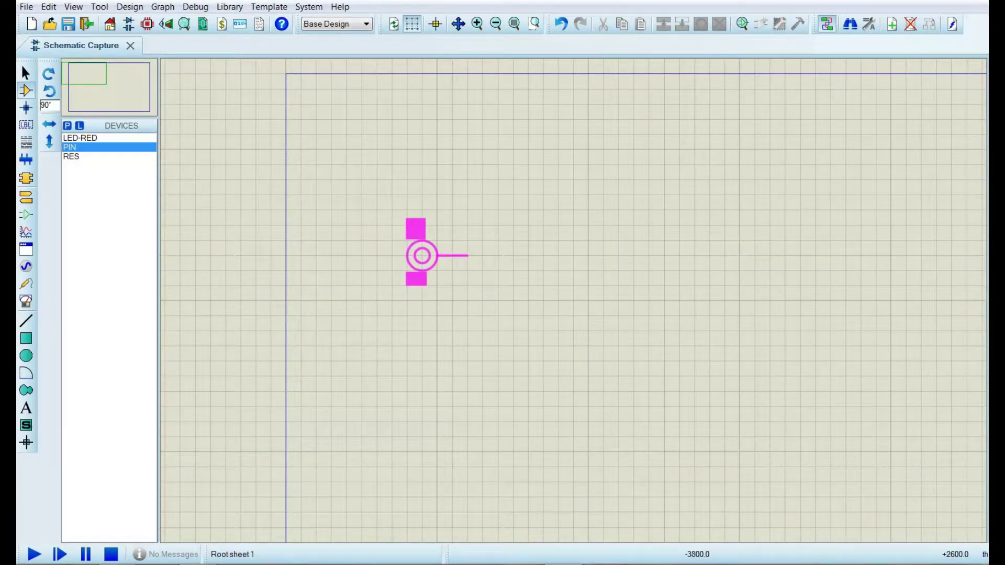
left_click(455, 165)
double_click(407, 208)
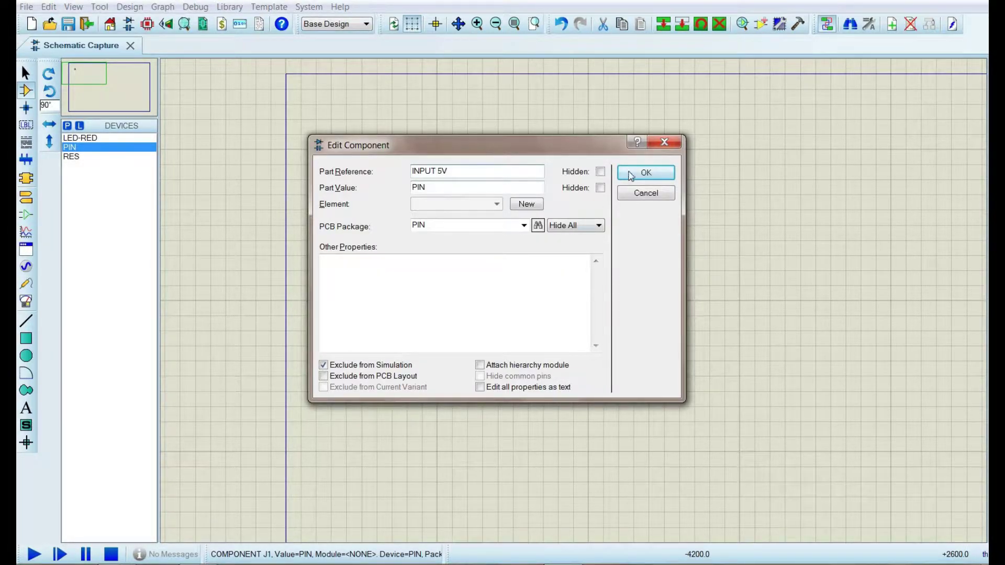
left_click(630, 176)
- Place four vertical RES resistors in a row below and right of the INPUT 5V pin, with values of 220
left_click(79, 139)
left_click(77, 157)
left_click(528, 277)
left_click(633, 277)
left_click(724, 277)
left_click(800, 278)
double_click(528, 277)
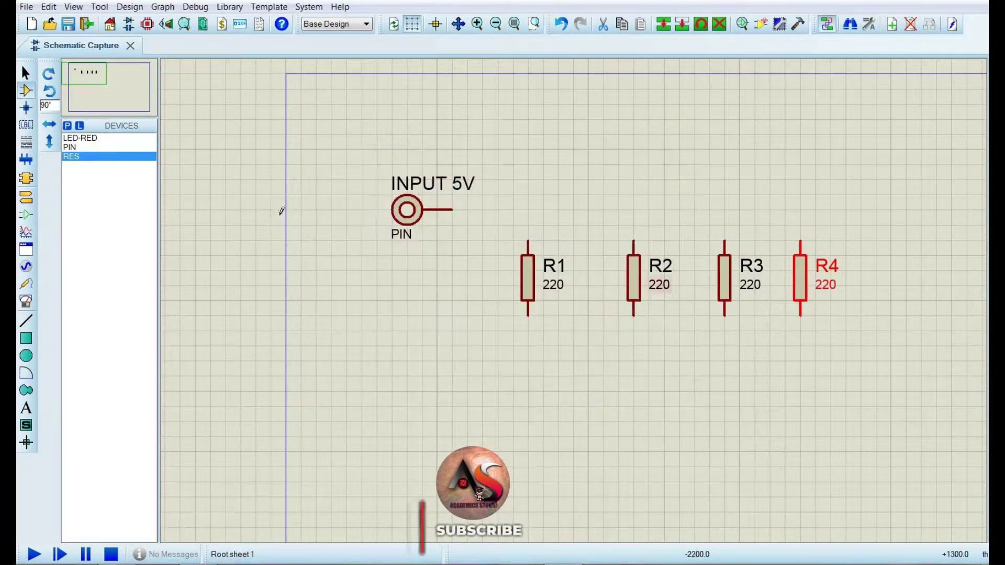
- Place four vertical LED-RED diodes with the anode up, one directly below each resistor
left_click(79, 138)
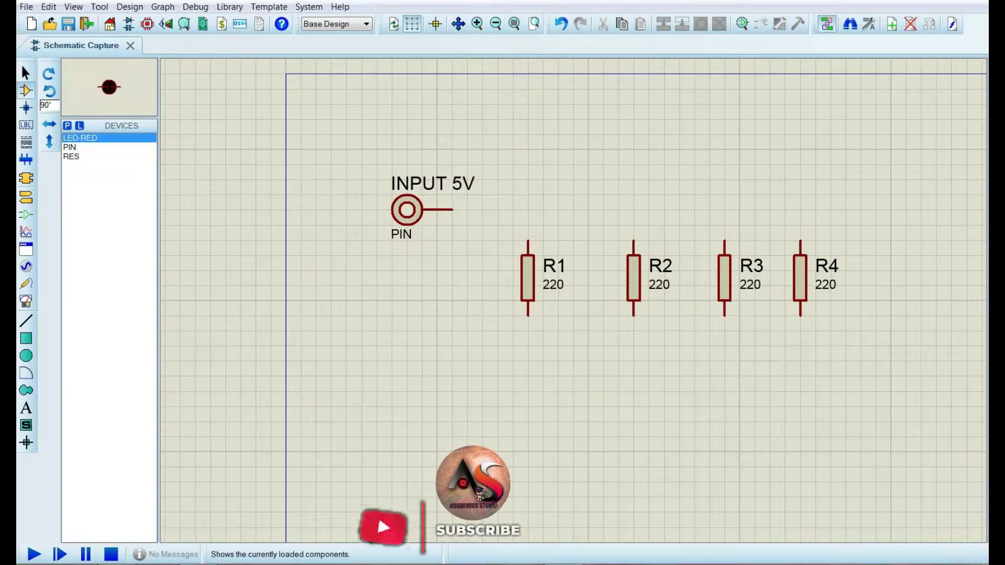
left_click(528, 361)
left_click(634, 361)
left_click(724, 361)
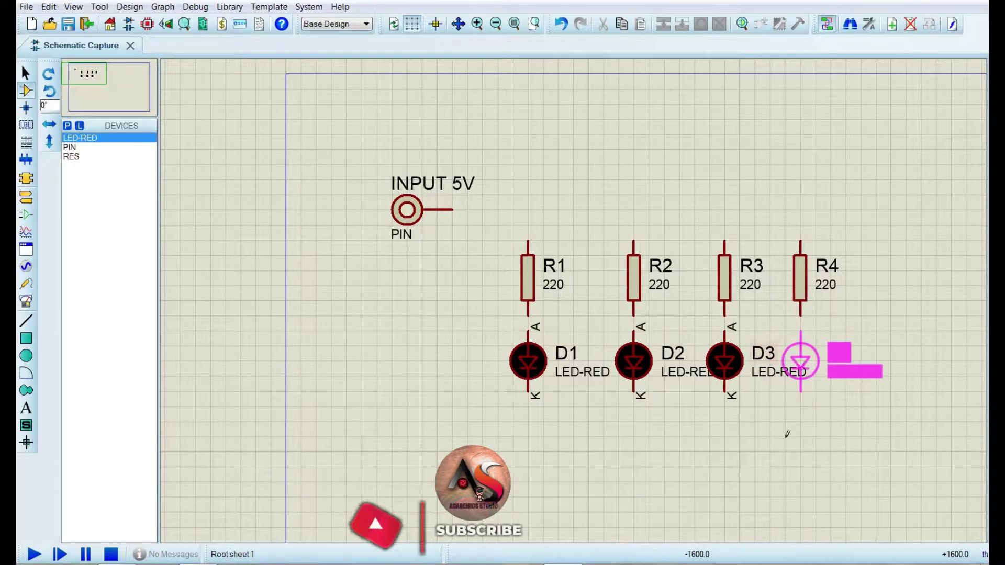
left_click(800, 362)
- Wire the upper ends of resistors R1 to R4 to a common line from the INPUT 5V pin
left_click(527, 241)
left_click(633, 241)
left_click(633, 210)
left_click(725, 241)
left_click(633, 210)
right_click(681, 195)
left_click(701, 229)
left_click(634, 210)
left_click(724, 241)
left_click(724, 210)
left_click(800, 240)
- Wire the lower end of each resistor to the anode of the LED below it
left_click(800, 316)
left_click(800, 331)
double_click(725, 311)
left_click(527, 294)
key("ctrl+z")
left_click(724, 316)
left_click(724, 330)
left_click(633, 316)
left_click(633, 331)
left_click(528, 316)
left_click(527, 331)
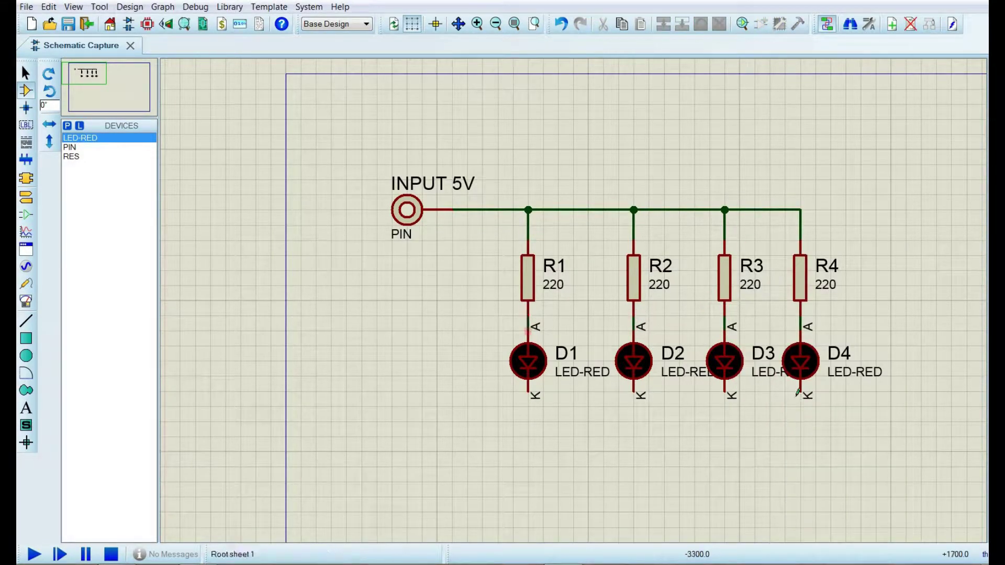
- Wire the cathodes of LEDs D4, D3, D2 and D1 together in one line
left_click(800, 391)
left_click(725, 391)
left_click(724, 391)
left_click(634, 391)
left_click(634, 391)
left_click(528, 391)
- Place a second PIN terminal rotated 90° below INPUT 5V and wire it to D1's cathode
left_click(69, 147)
key("KP_Add")
left_click(453, 346)
left_click(453, 391)
left_click(528, 391)
- Set the lower pin's part reference to GROUND
double_click(407, 391)
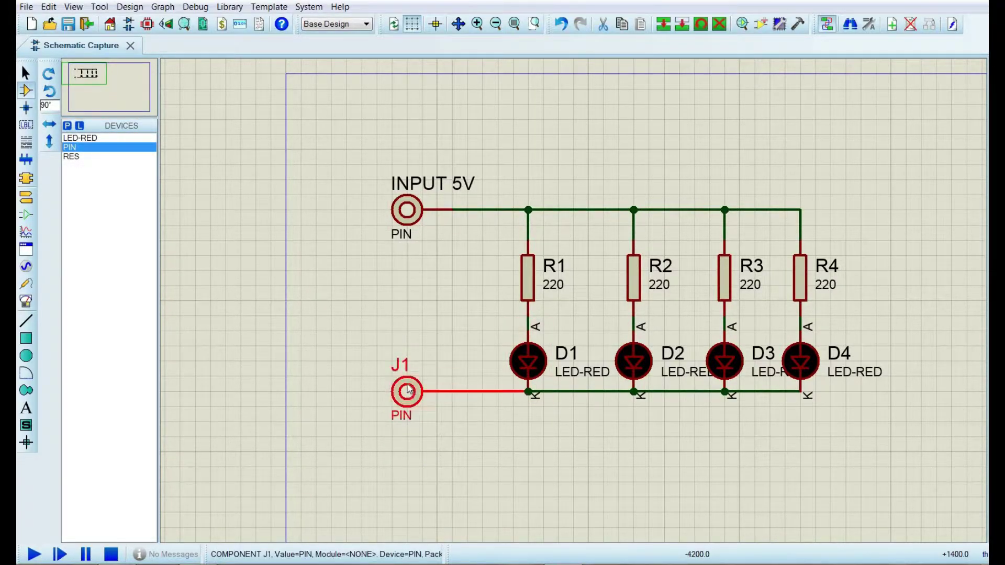
type("GROUND PIN")
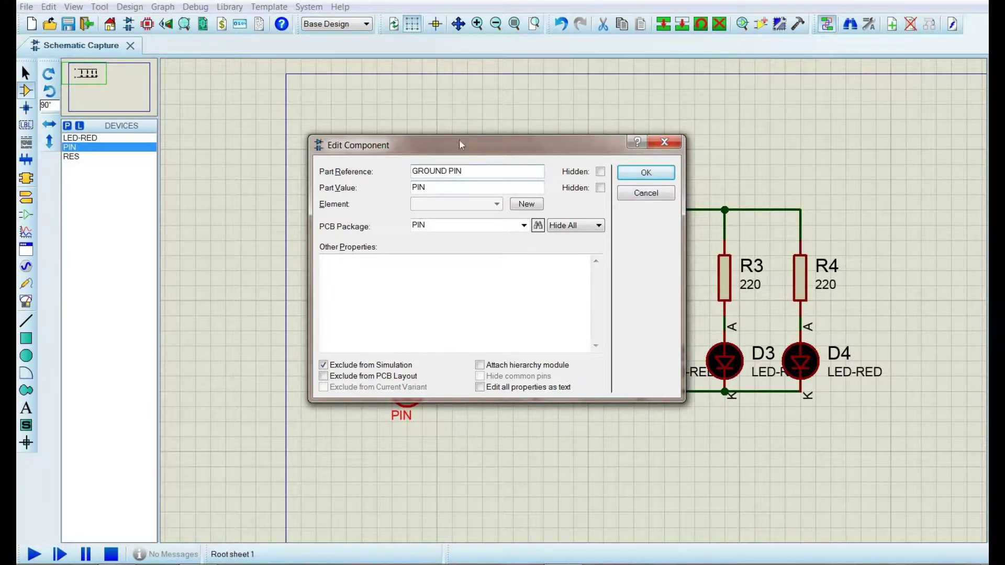
left_click(480, 170)
key("BackSpace")
key("BackSpace")
left_click(642, 176)
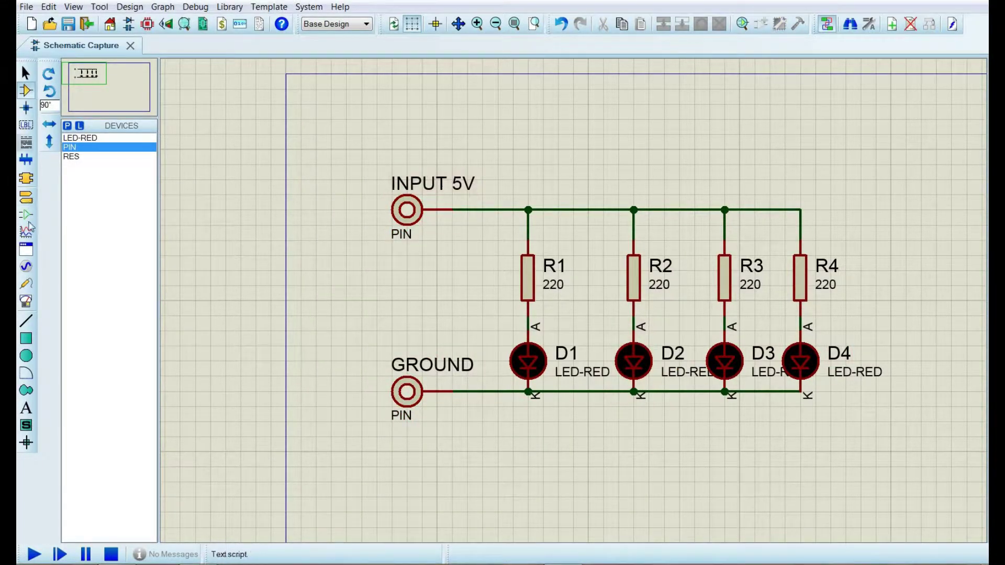
- Open the PCB layout for the finished LED schematic
left_click(73, 156)
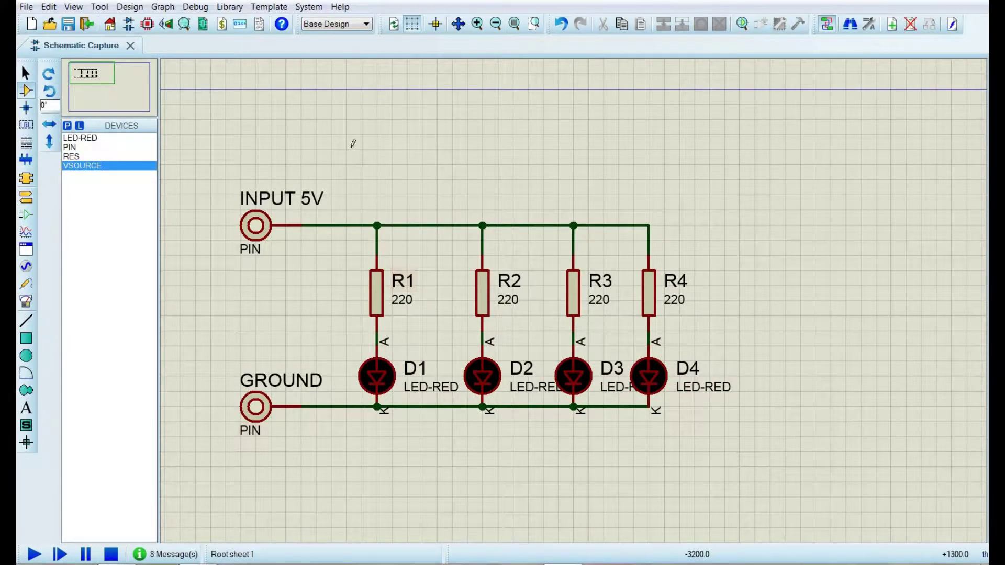
left_click(148, 26)
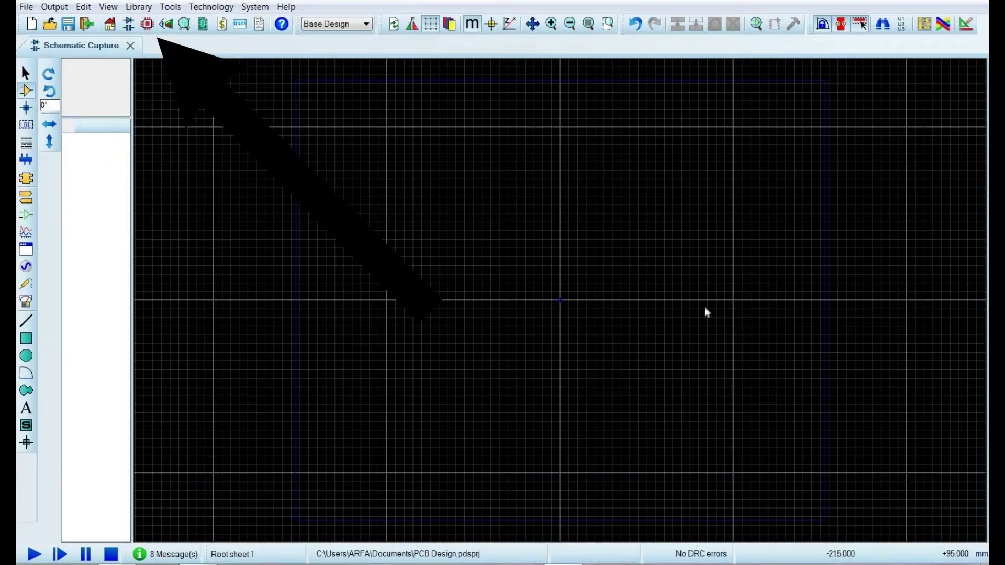
scroll(561, 305, "down", 3)
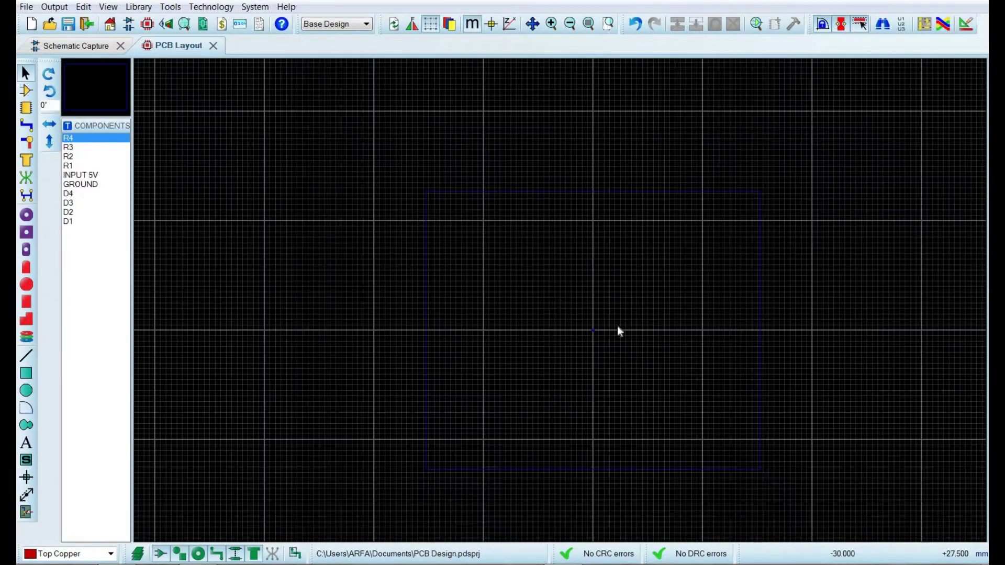
scroll(561, 303, "up", 2)
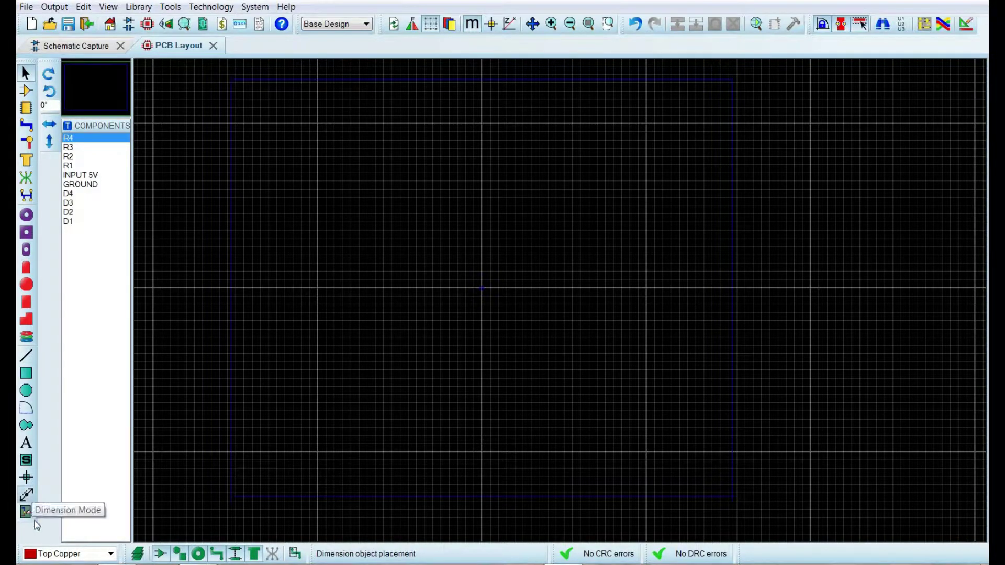
- Look through the list of available PCB layers without changing the current layer
left_click(111, 554)
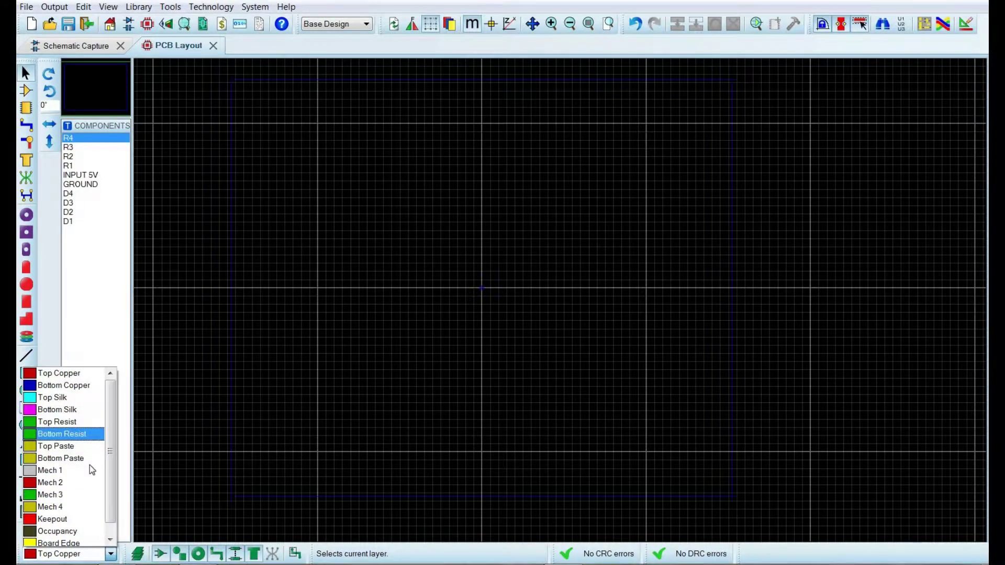
scroll(89, 508, "down", 1)
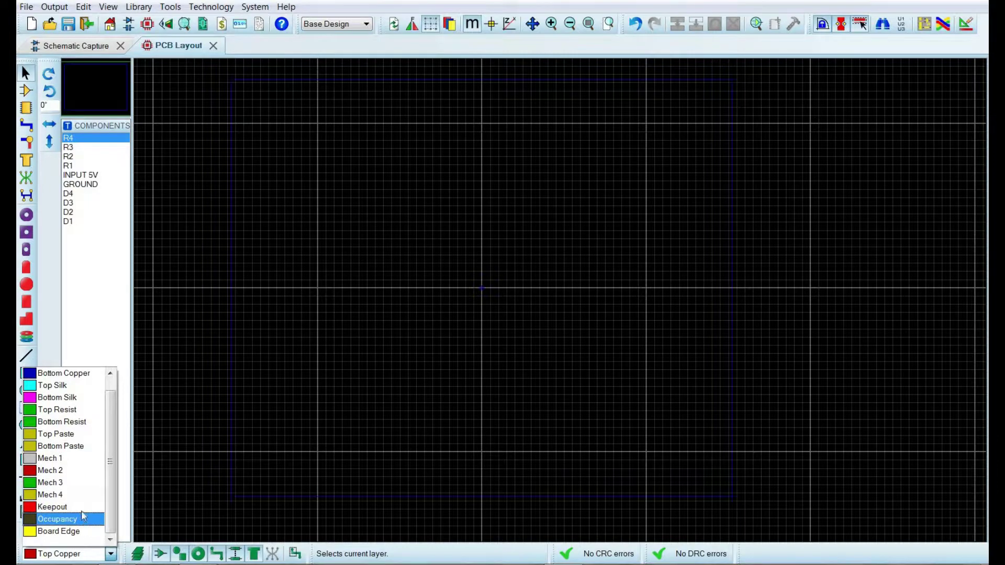
scroll(84, 426, "up", 1)
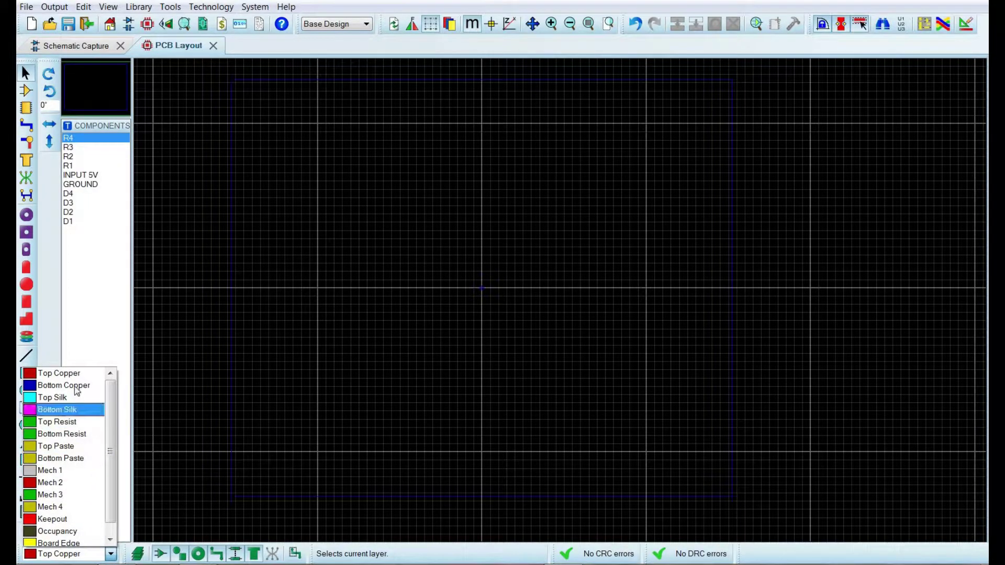
scroll(82, 521, "down", 1)
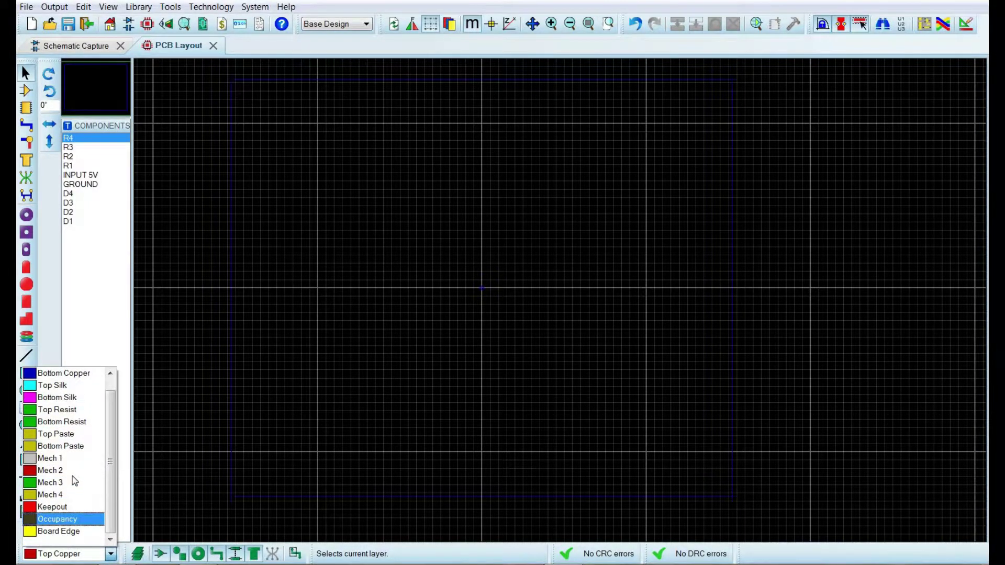
scroll(74, 398, "up", 1)
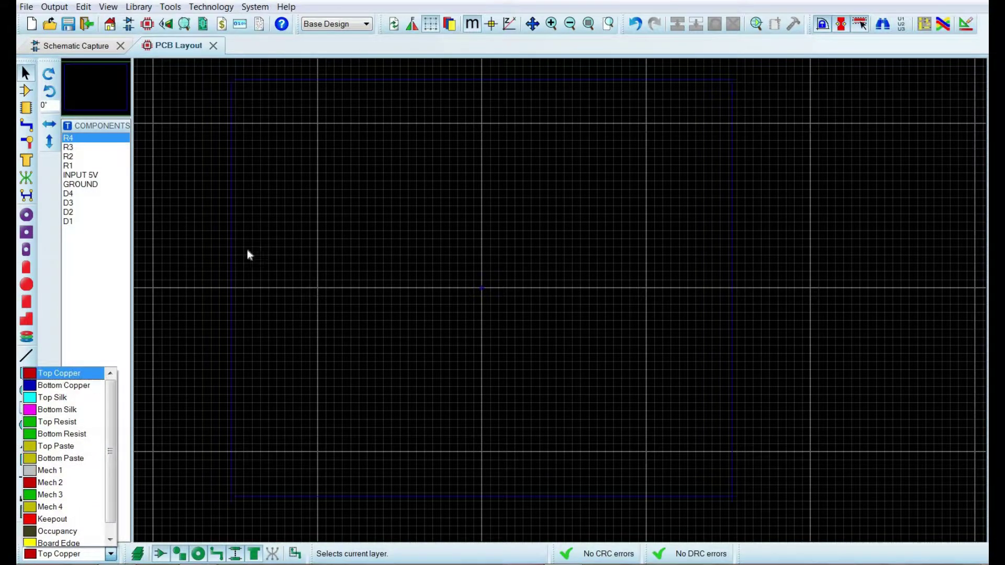
left_click(234, 284)
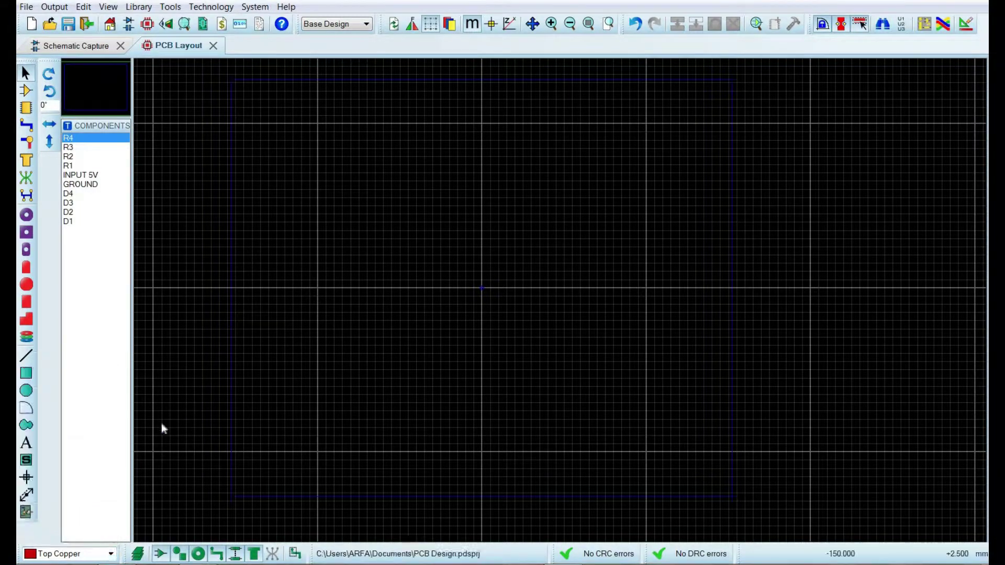
- Draw a rectangular board outline on the Board Edge layer, starting near the upper-left corner of the blue work area
left_click(34, 371)
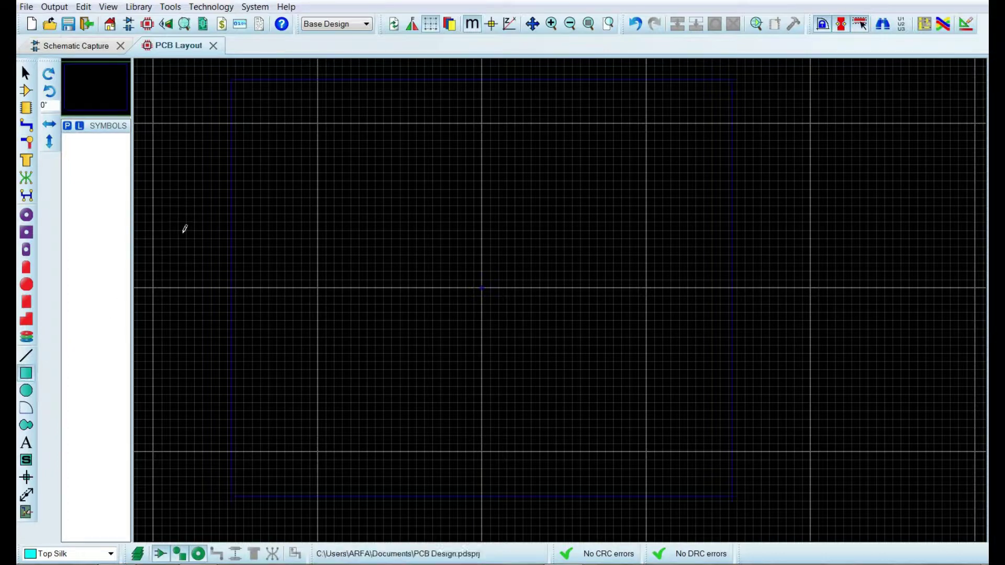
left_click(110, 554)
left_click(77, 540)
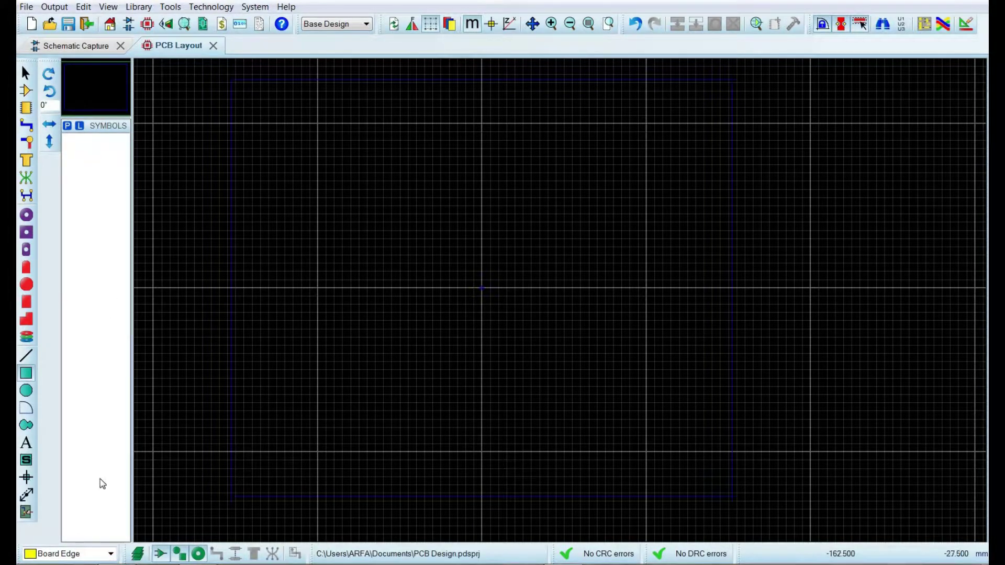
scroll(562, 296, "up", 3)
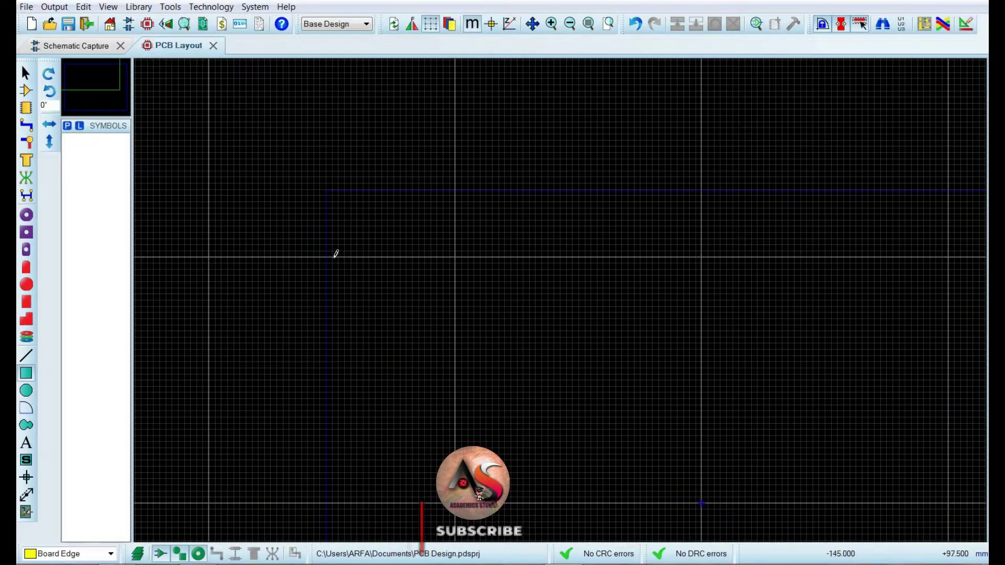
left_click_drag(333, 209, 678, 409)
left_click(684, 423)
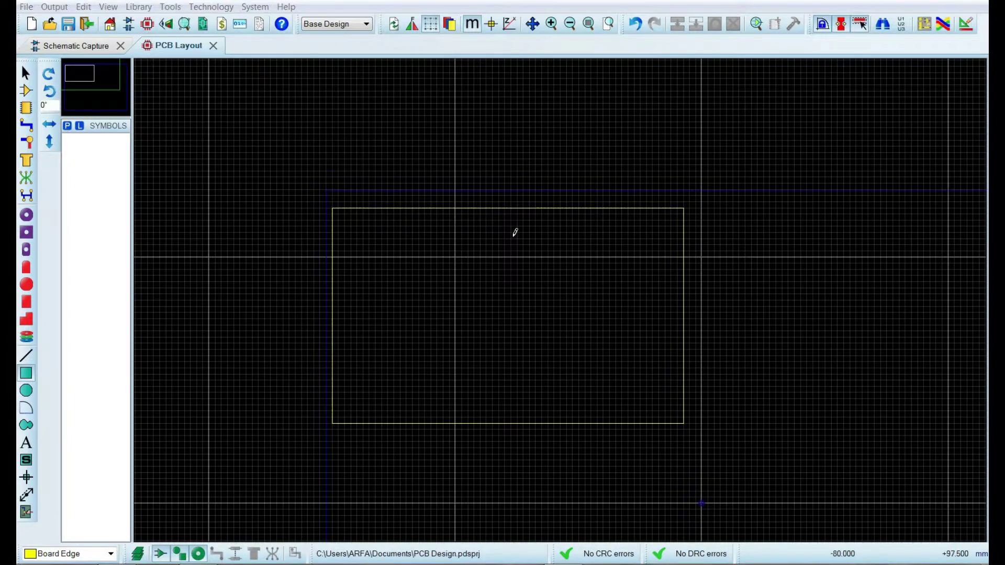
- Place the INPUT 5V pin inside the board outline, near its upper-left corner
right_click(515, 258)
mouse_move(627, 268)
mouse_move(680, 226)
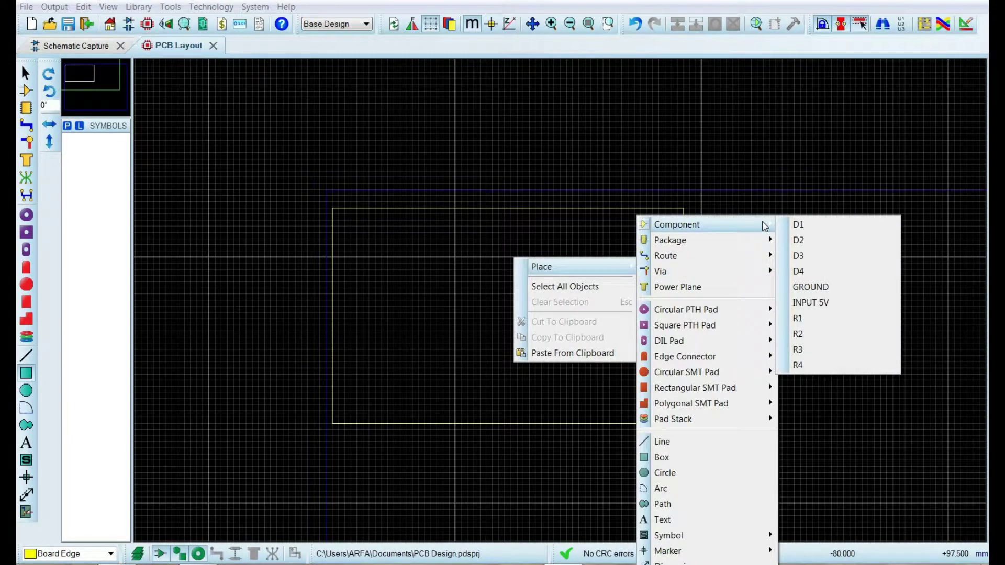
left_click(805, 303)
left_click(356, 257)
scroll(561, 294, "up", 2)
scroll(388, 227, "up", 1)
scroll(562, 296, "down", 1)
scroll(631, 281, "up", 1)
scroll(560, 296, "down", 1)
scroll(560, 297, "up", 1)
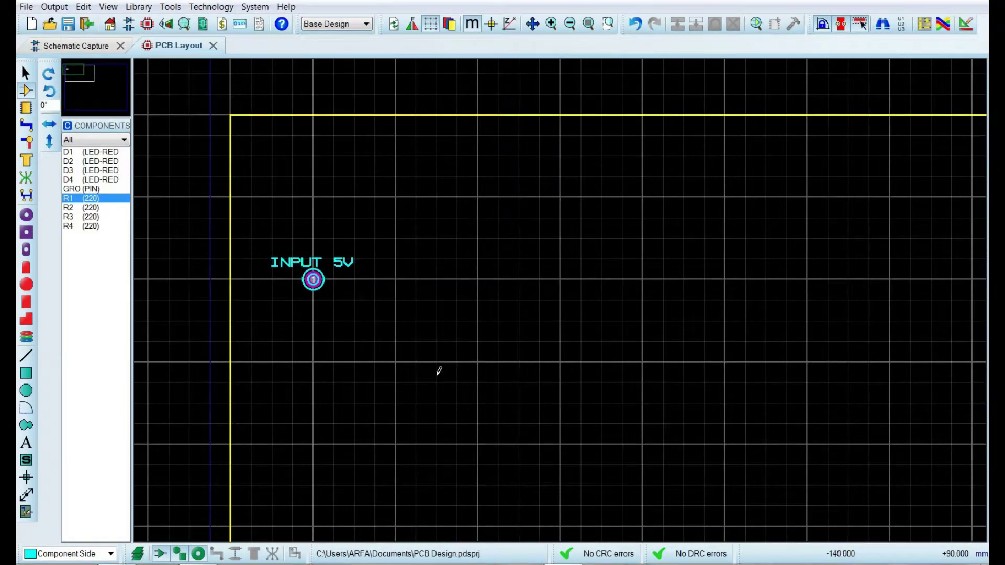
- Place resistor R1 rotated 90° to the right of INPUT 5V, with its upper pad level with the pin
right_click(375, 203)
mouse_move(442, 212)
mouse_move(572, 218)
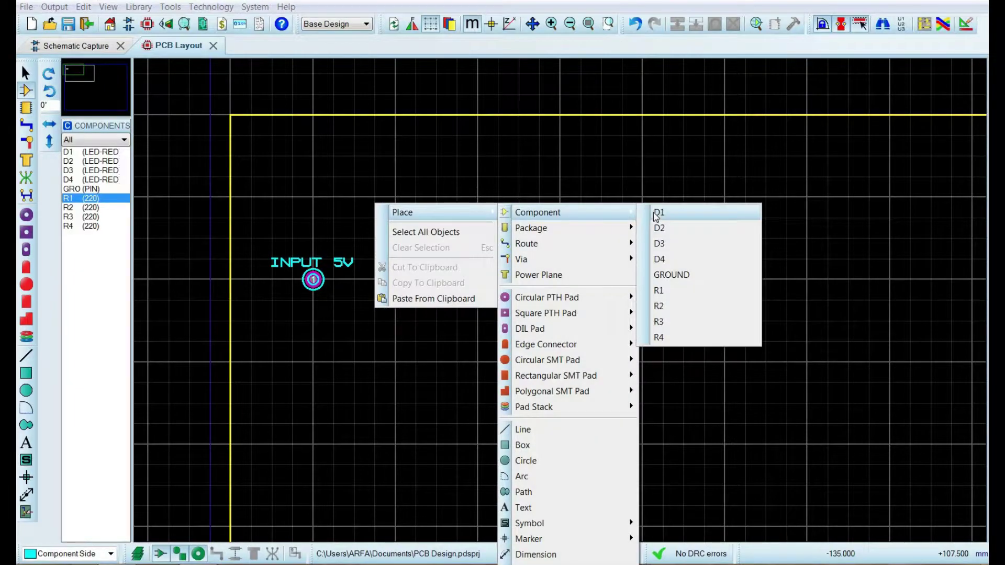
left_click(670, 291)
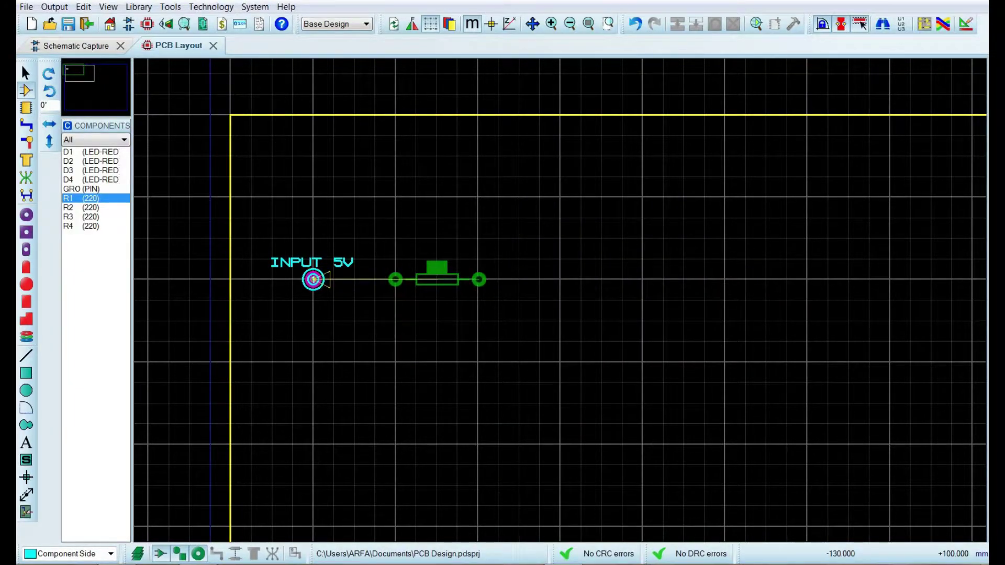
key("KP_Add")
left_click(436, 321)
- Place resistors R2 and R3 upright in a row to the right of R1
right_click(738, 148)
mouse_move(756, 155)
mouse_move(628, 155)
left_click(759, 157)
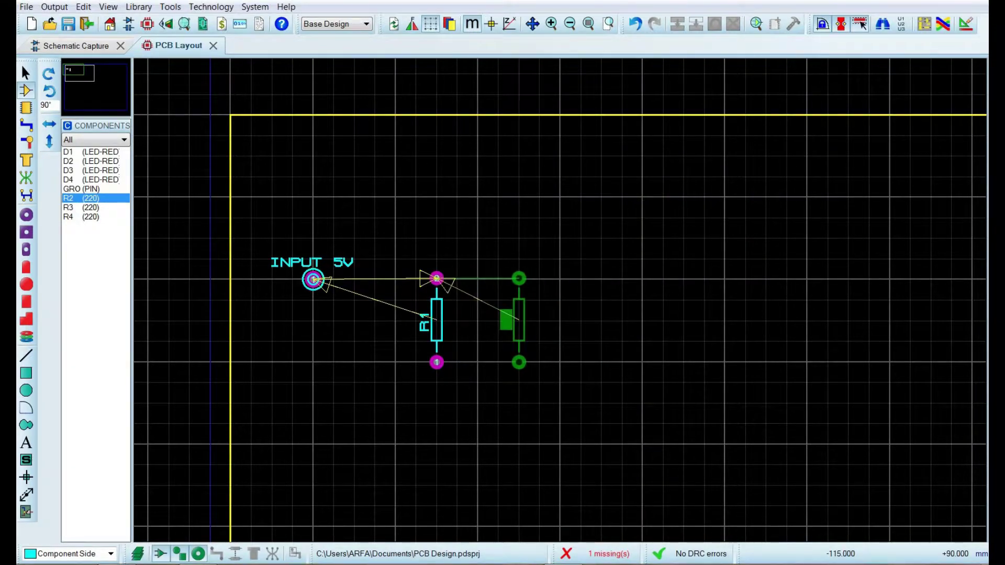
left_click(497, 321)
right_click(619, 280)
mouse_move(634, 287)
mouse_move(782, 224)
left_click(653, 301)
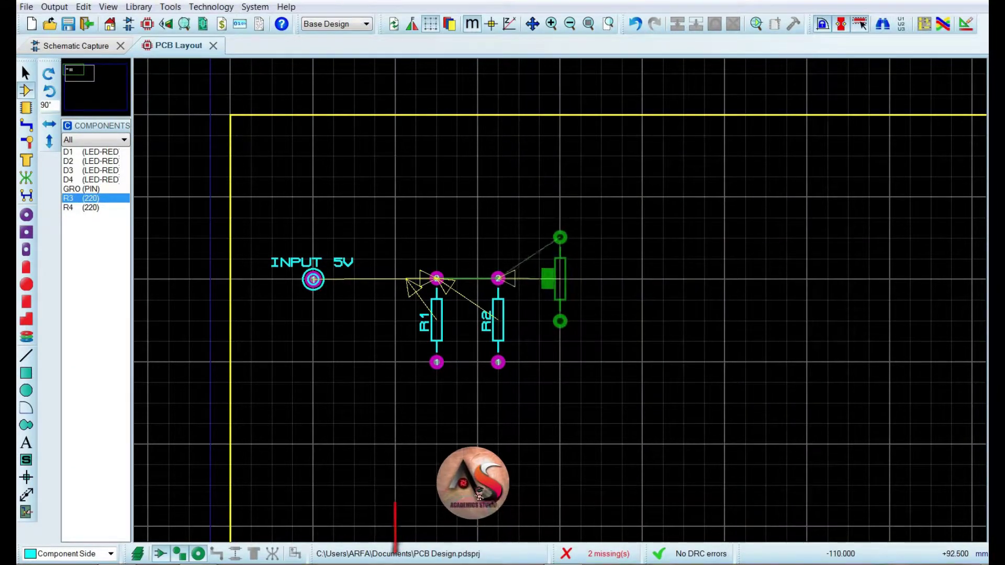
left_click(560, 321)
- Place resistor R4 upright to the right of R3 at the same spacing
right_click(675, 290)
mouse_move(691, 294)
mouse_move(837, 224)
left_click(718, 303)
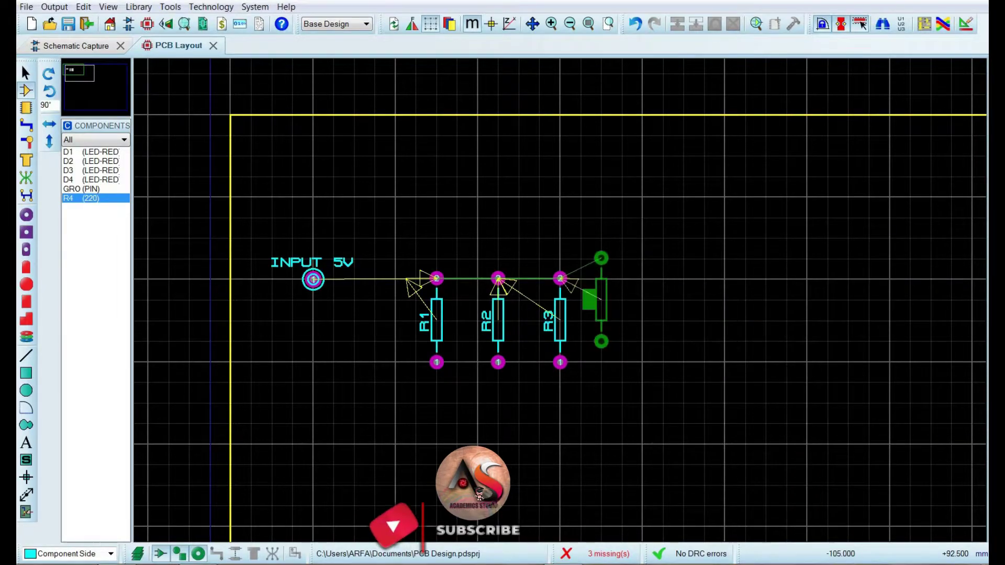
left_click(622, 320)
- Place LED D1 rotated 270° directly below R1, with its anode facing the resistor
scroll(575, 400, "down", 1)
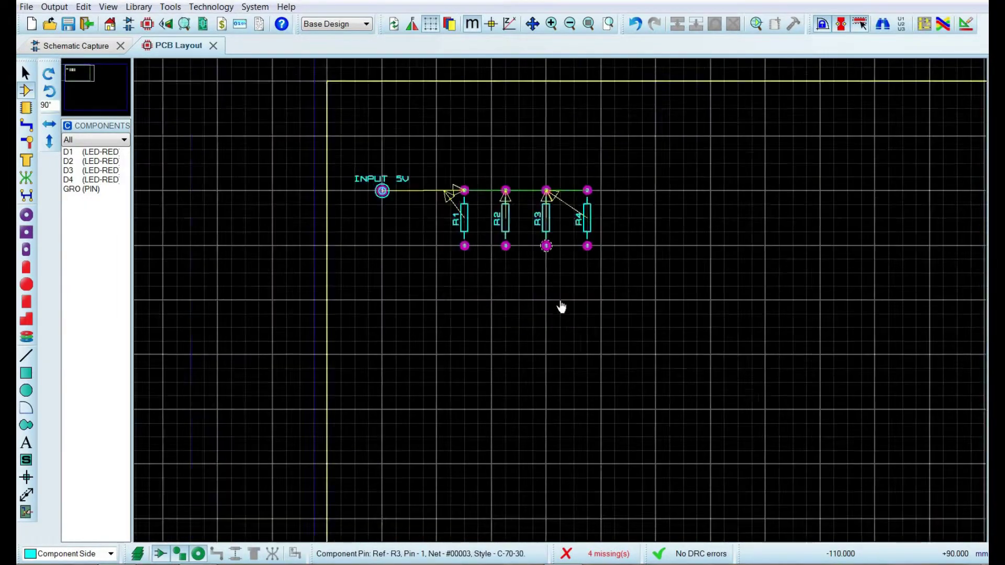
scroll(561, 308, "up", 1)
right_click(488, 339)
mouse_move(515, 347)
left_click(772, 225)
key("plus")
key("plus")
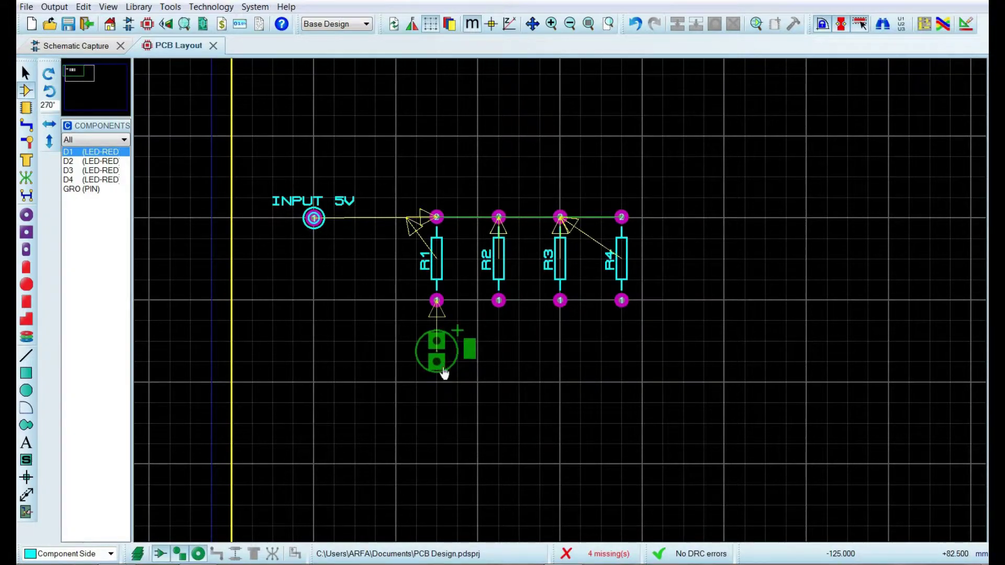
left_click(437, 352)
- Place LED D2 at 270° directly below R2, level with D1
right_click(557, 357)
mouse_move(617, 366)
mouse_move(753, 9)
left_click(838, 9)
middle_click(724, 340)
right_click(394, 229)
mouse_move(459, 238)
mouse_move(563, 224)
left_click(684, 225)
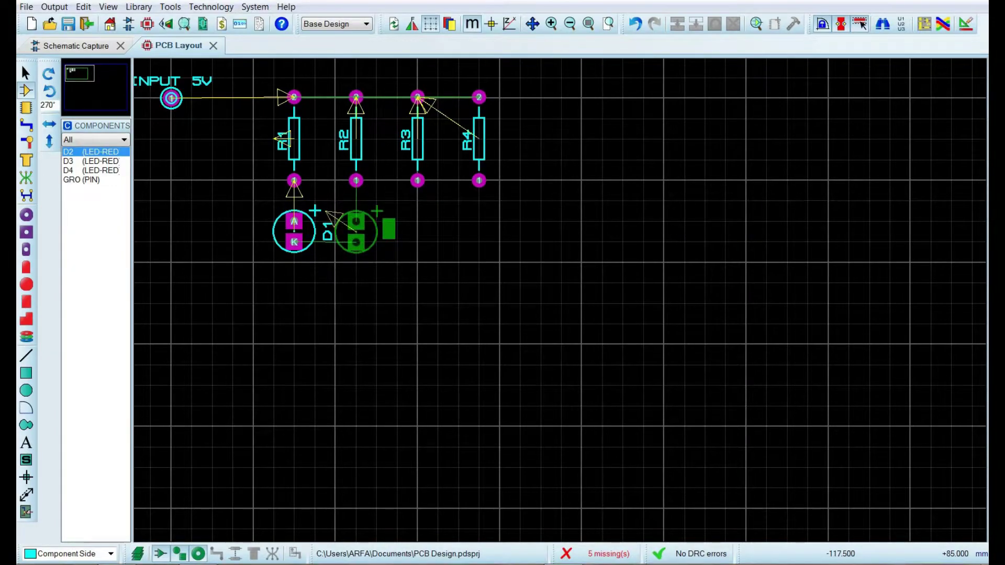
left_click(356, 230)
- Place LEDs D3 and D4 at 270° below R3 and R4, in line with D2
right_click(494, 232)
mouse_move(518, 238)
left_click(618, 222)
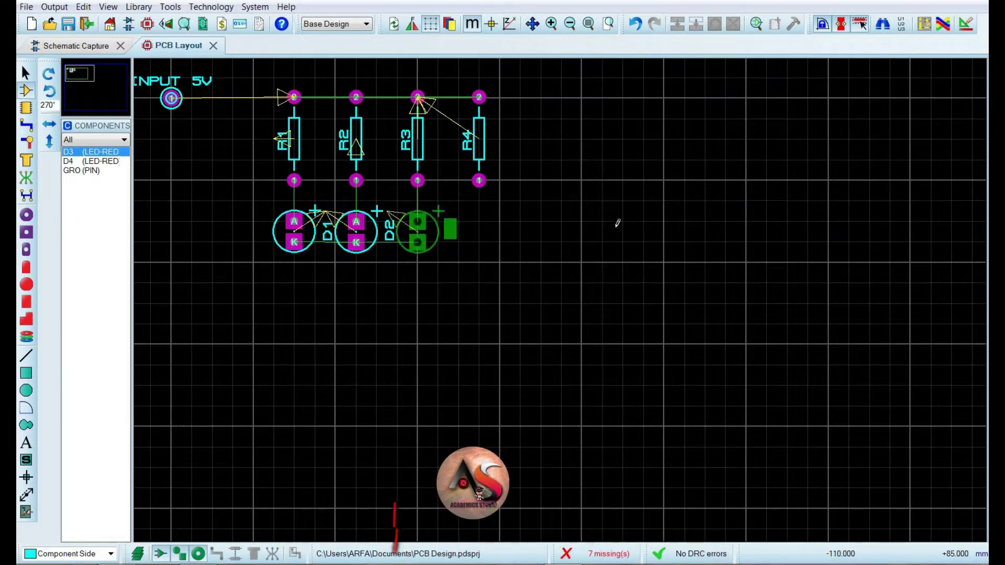
left_click(417, 232)
right_click(627, 220)
mouse_move(731, 231)
mouse_move(790, 225)
left_click(691, 224)
left_click(479, 231)
- Place the GROUND pin below INPUT 5V, level with D1's cathode
middle_click(495, 269)
right_click(396, 323)
mouse_move(419, 332)
left_click(545, 222)
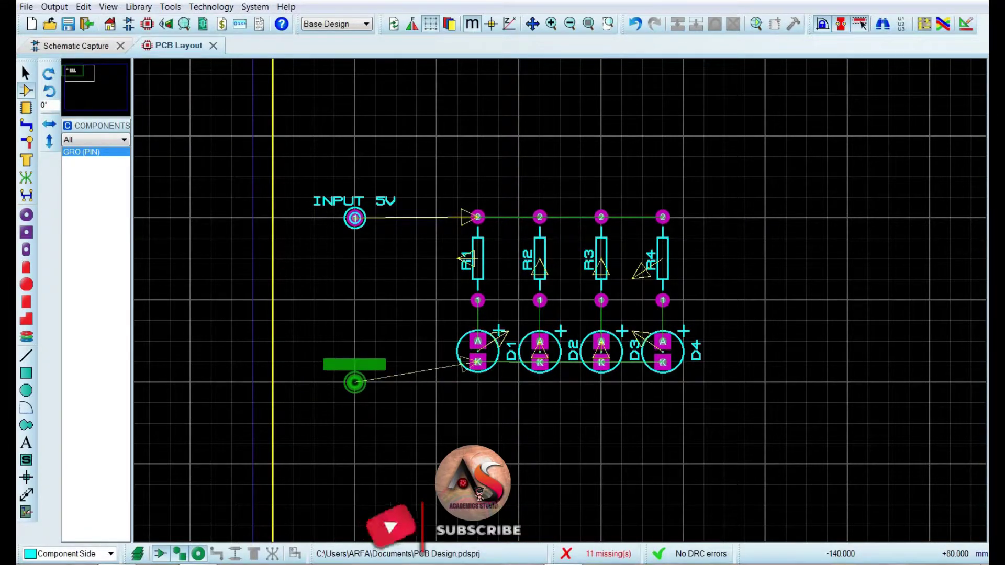
left_click(355, 361)
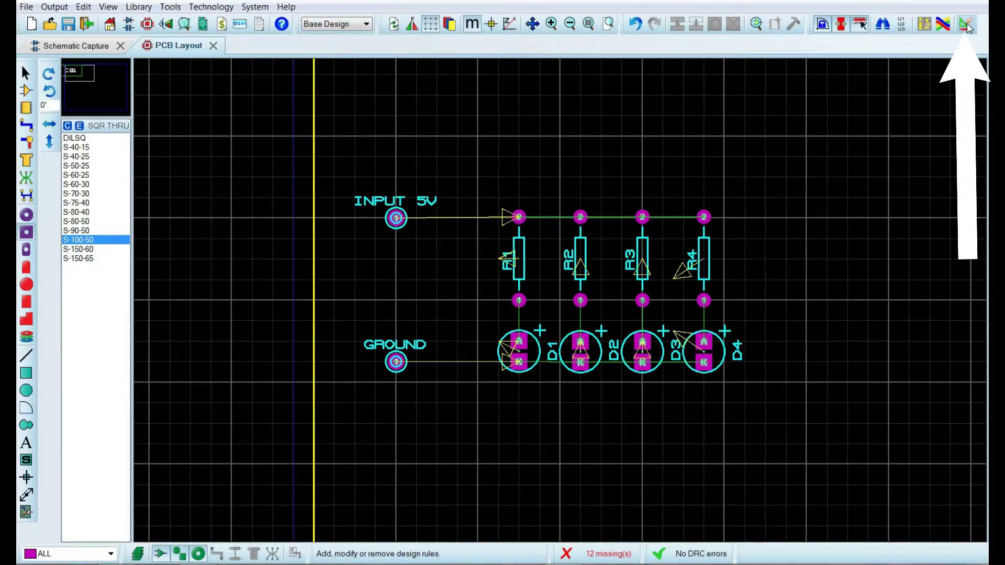
- In the Design Rule Manager, set the SIGNAL net class's Pair 1 vertical autorouting layer to Top Copper
left_click(171, 7)
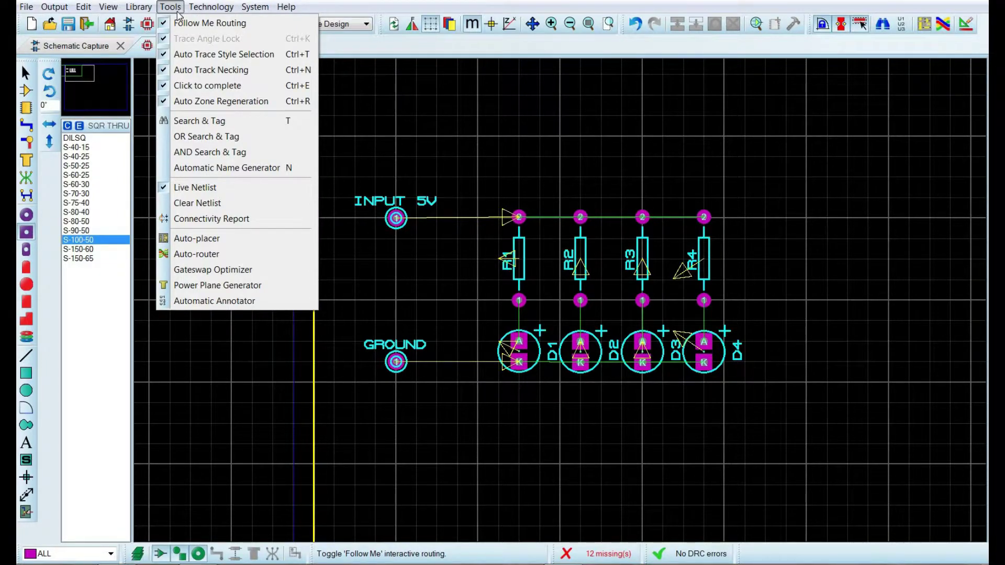
mouse_move(220, 14)
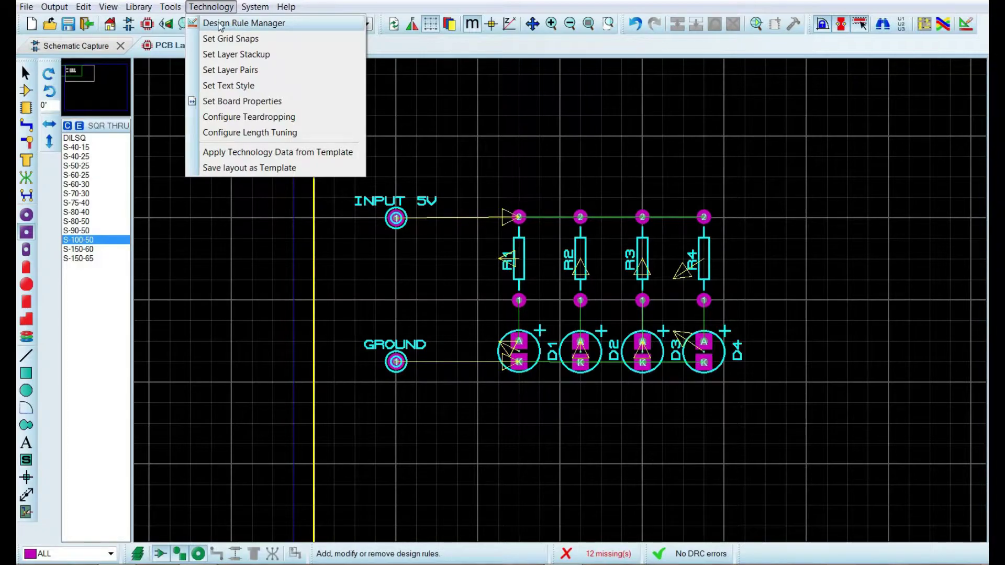
left_click(299, 23)
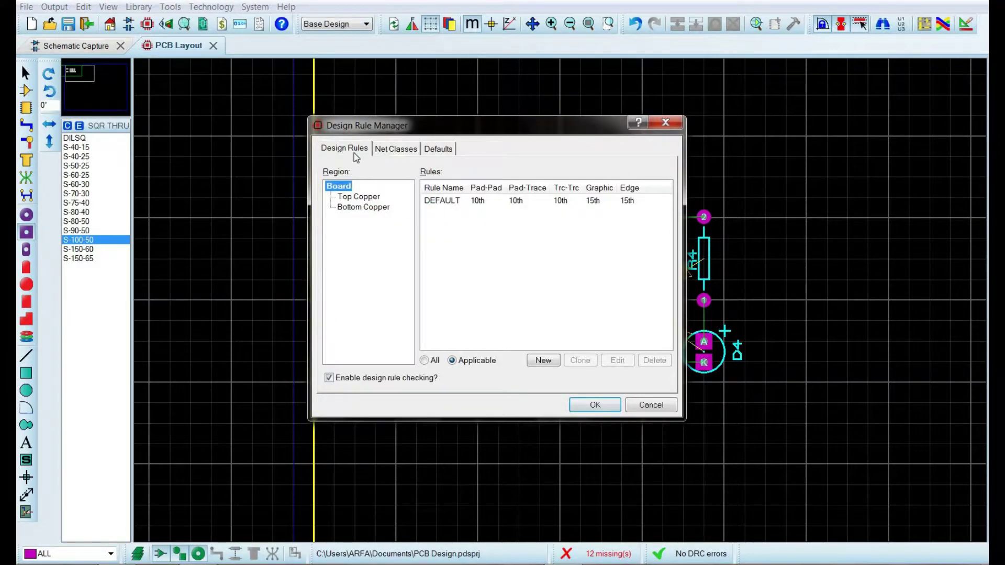
left_click(395, 150)
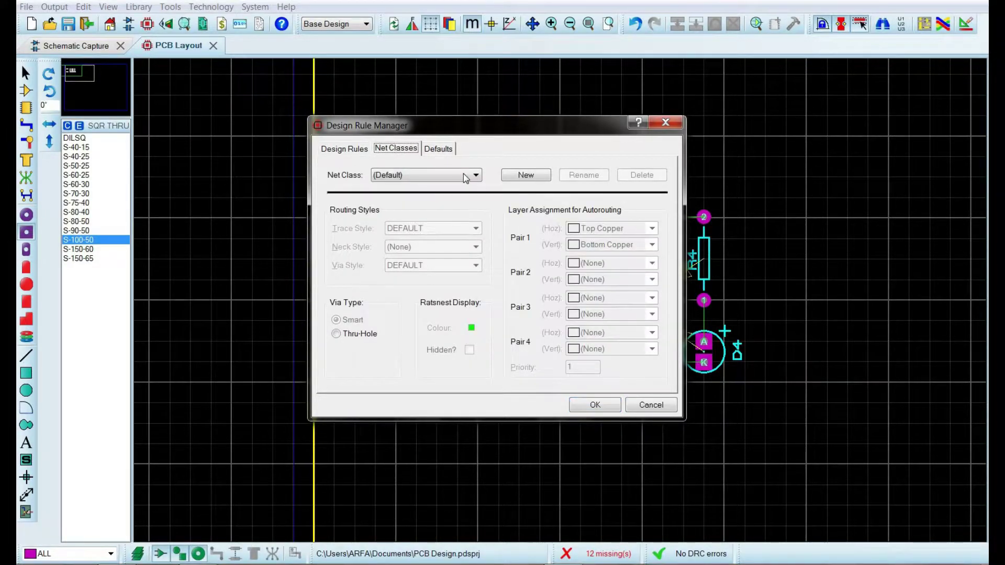
left_click(465, 178)
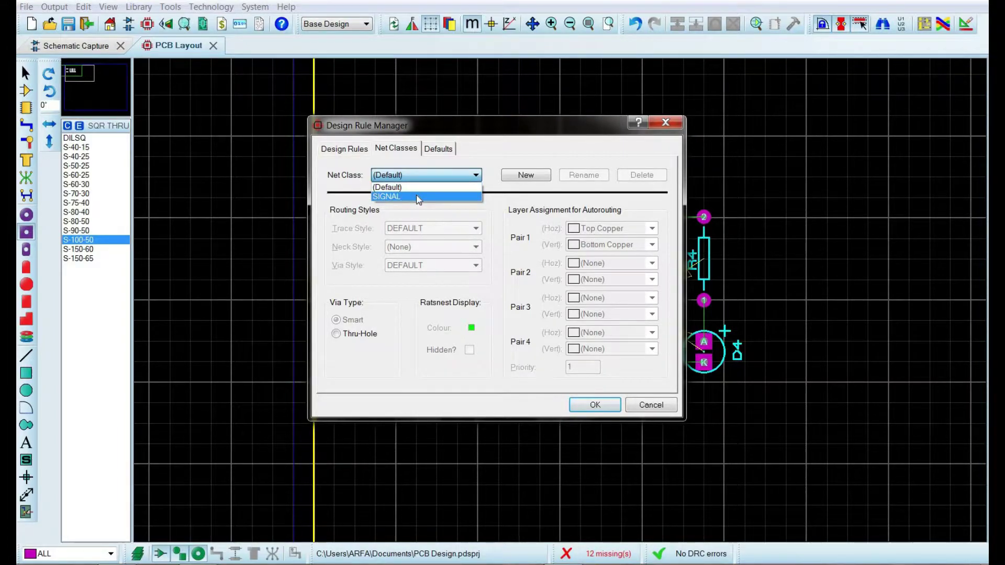
left_click(416, 197)
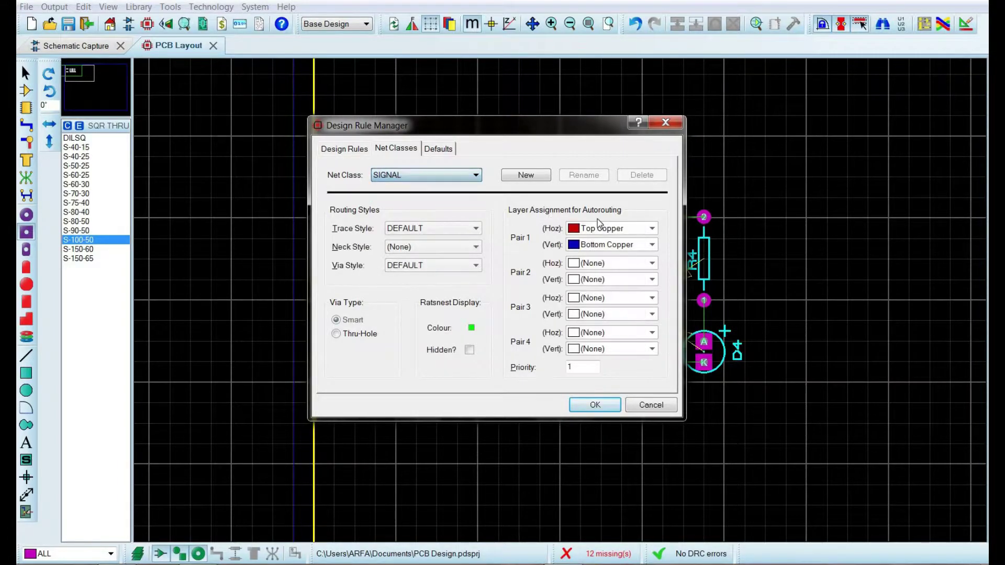
left_click(652, 245)
left_click(602, 265)
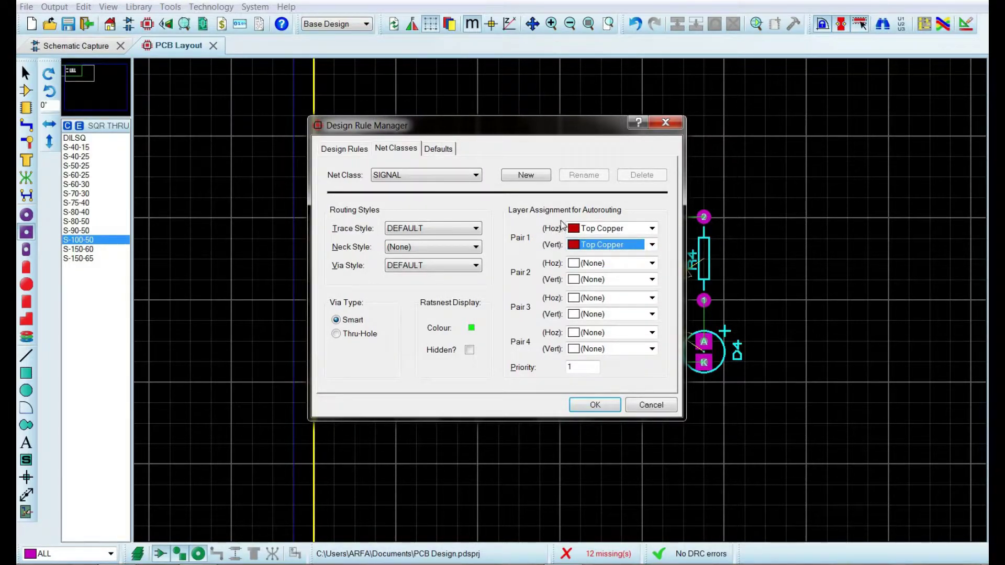
- Set the SIGNAL net class's trace style to T90
left_click(476, 228)
left_click(476, 304)
left_click(475, 304)
left_click(476, 304)
left_click(476, 305)
left_click(475, 305)
left_click(475, 305)
left_click(475, 304)
left_click(475, 305)
left_click(476, 305)
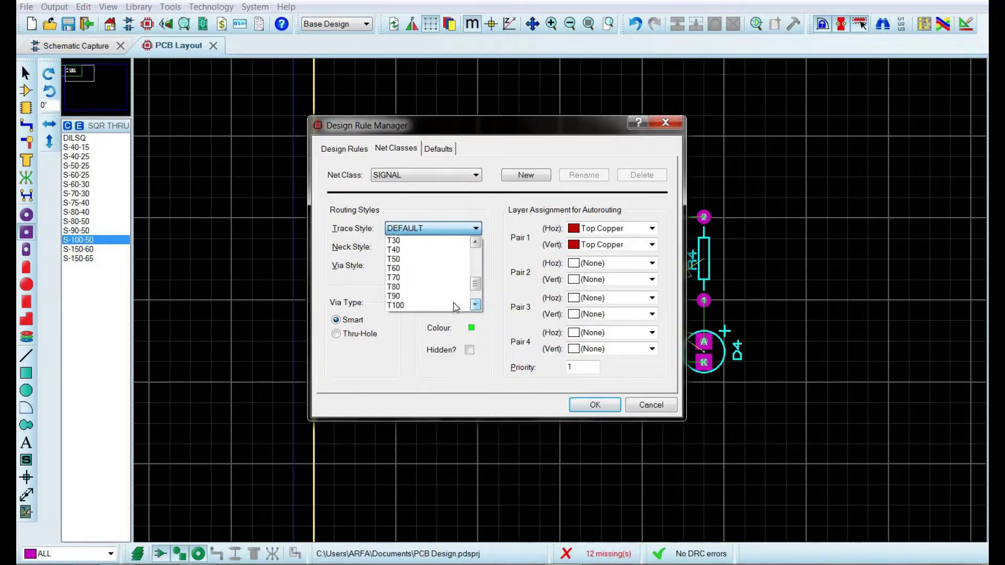
left_click(401, 295)
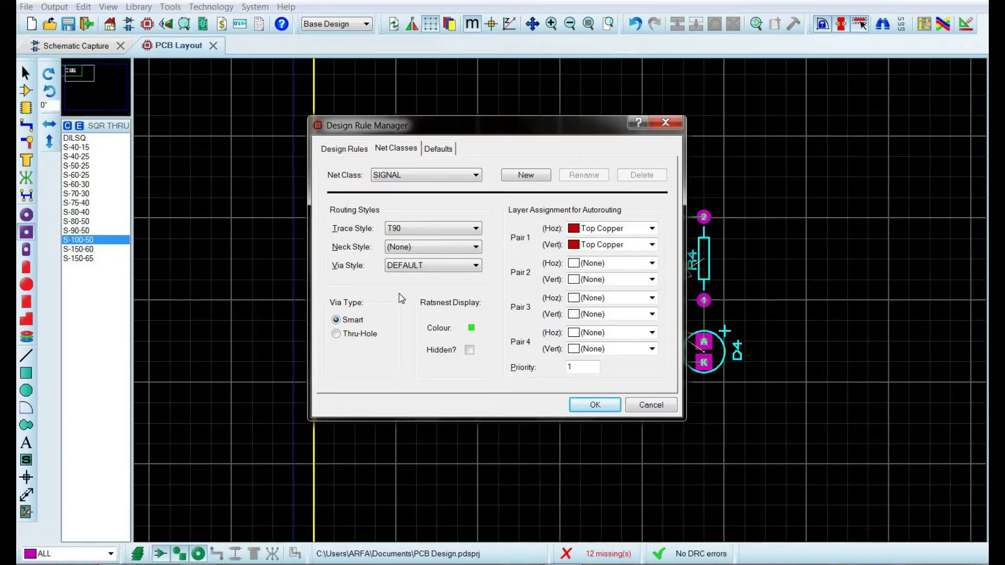
- Set the SIGNAL net class's via style to V70X30 and its via type to Thru-Hole, and accept the design rules
left_click(439, 249)
left_click(439, 248)
left_click(430, 265)
scroll(430, 300, "down", 2)
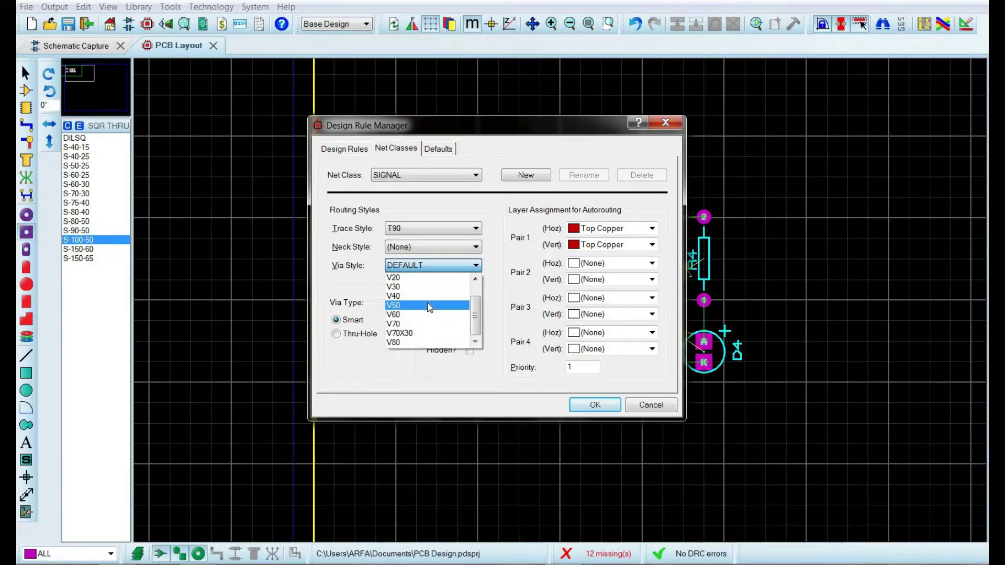
left_click(411, 333)
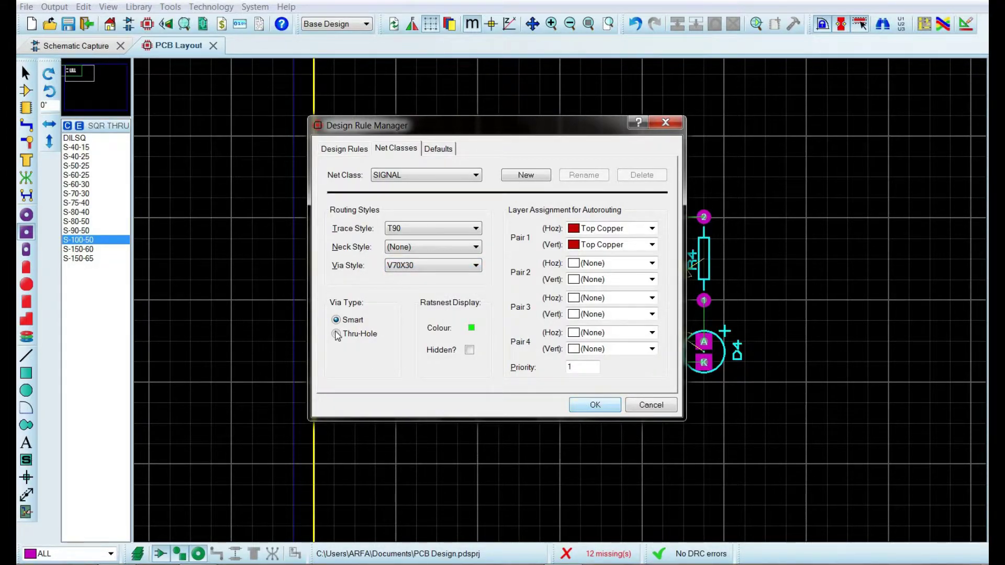
left_click(349, 335)
left_click(594, 406)
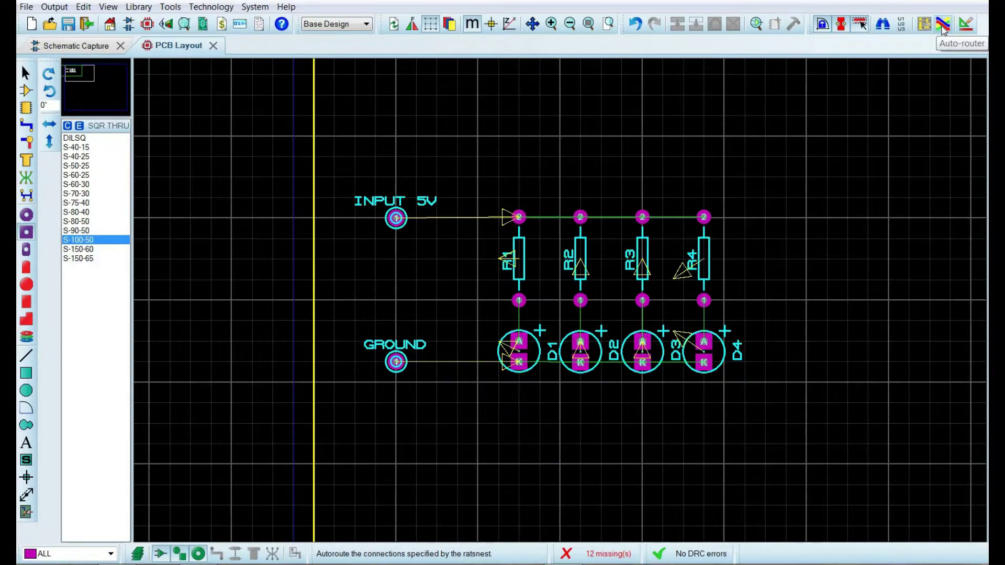
- Autoroute the whole board using the auto-router's automatic basic schedule
left_click(211, 7)
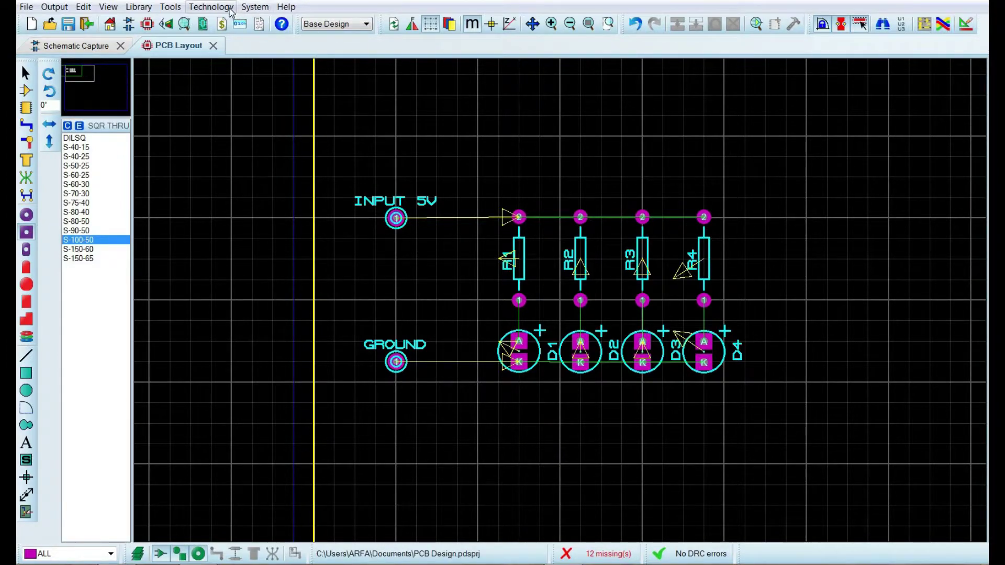
mouse_move(176, 11)
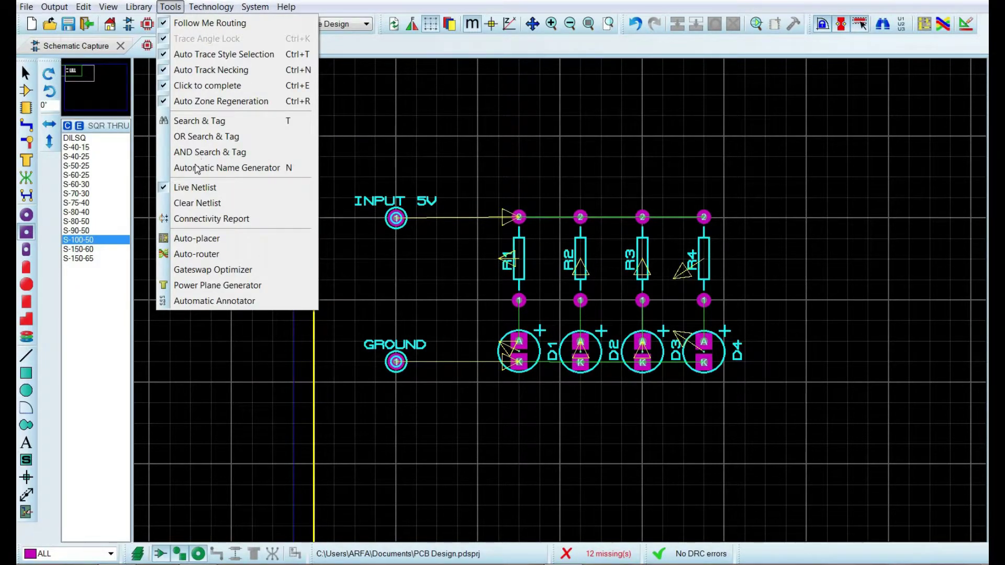
left_click(207, 255)
left_click_drag(455, 134, 424, 132)
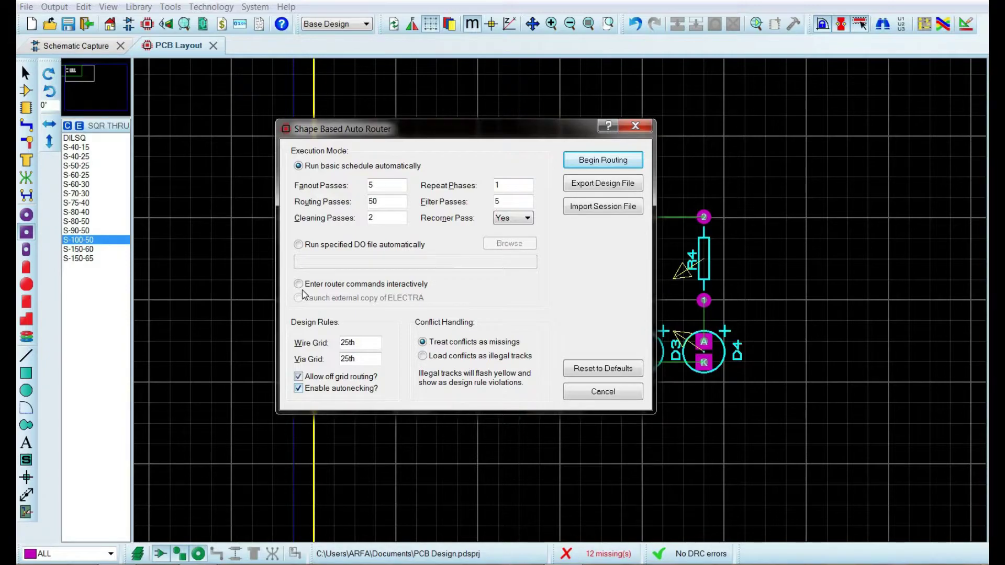
left_click(608, 161)
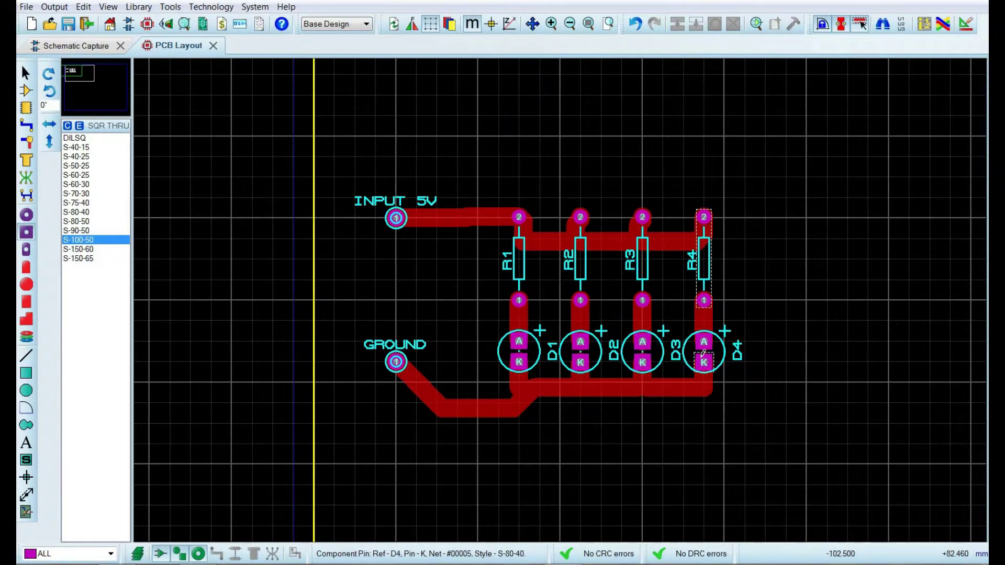
- Apply S-100-50 square through-hole pads to the GROUND and INPUT 5V pins and to pin 2 of resistors R1 to R4
scroll(621, 360, "up", 1)
left_click(27, 250)
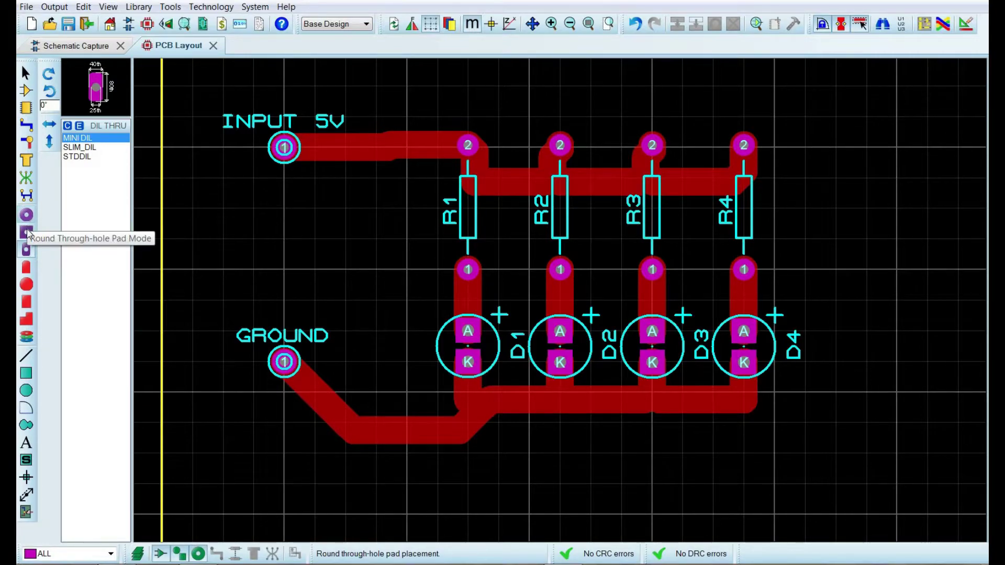
left_click(27, 232)
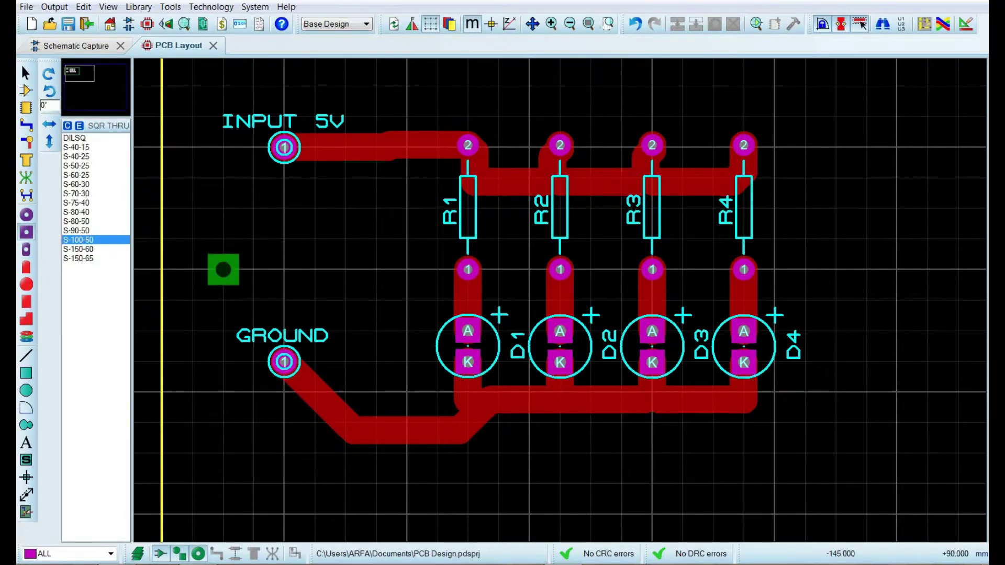
left_click(285, 362)
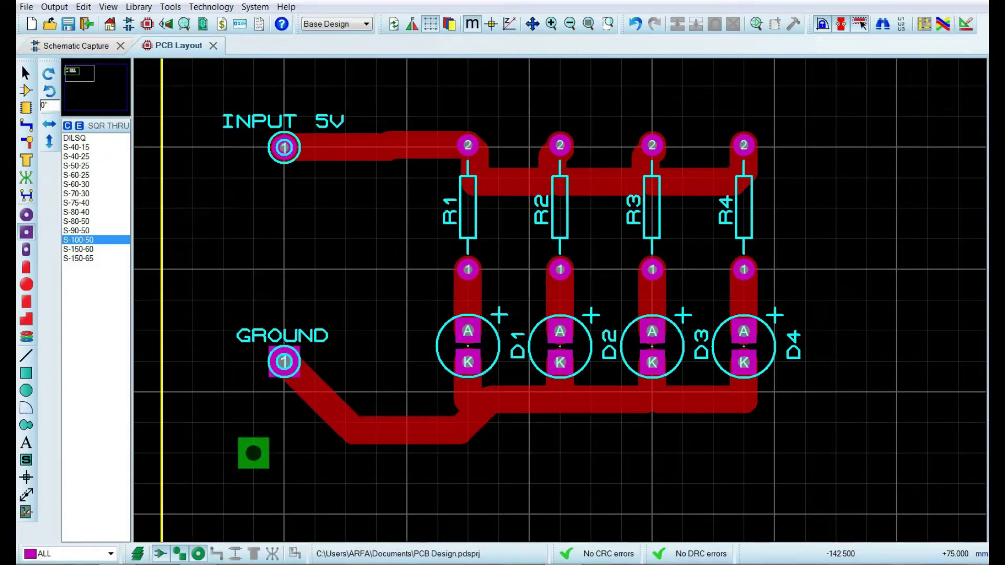
left_click(284, 147)
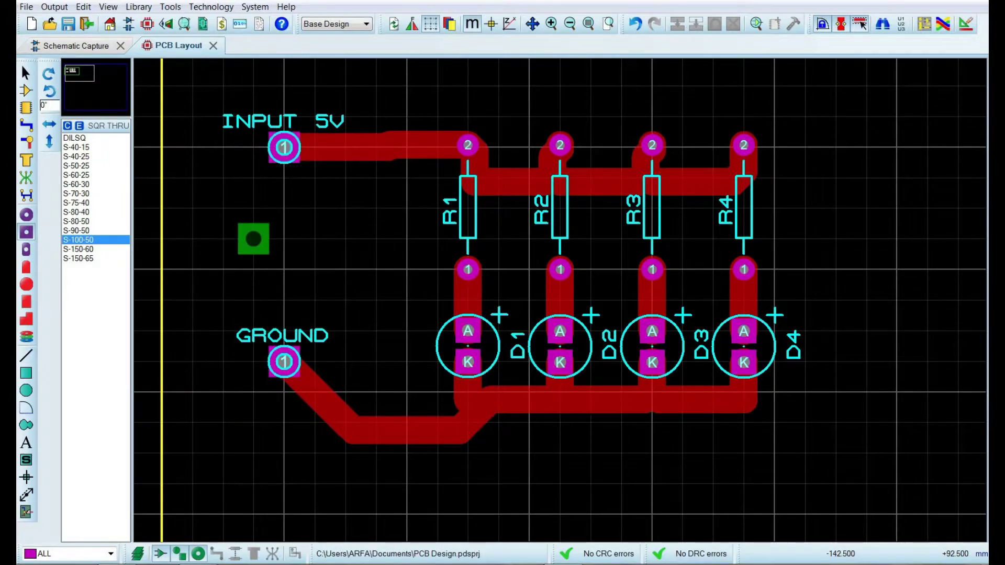
left_click(468, 145)
left_click(560, 145)
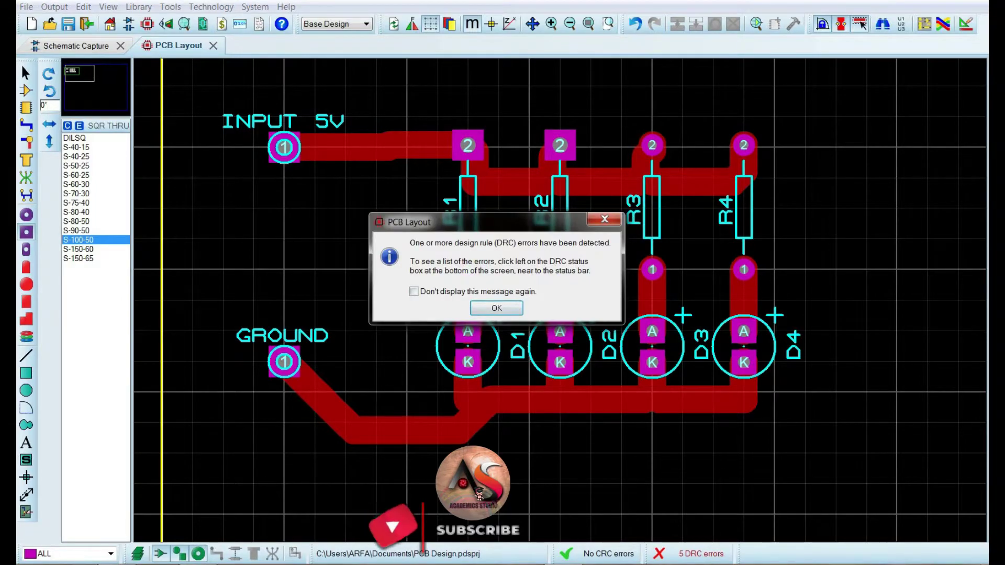
left_click(496, 308)
left_click(652, 145)
left_click(744, 145)
- Apply S-100-50 square through-hole pads to pin 1 of resistors R4, R3, R2 and R1
left_click(743, 269)
left_click(652, 270)
left_click(560, 270)
left_click(468, 270)
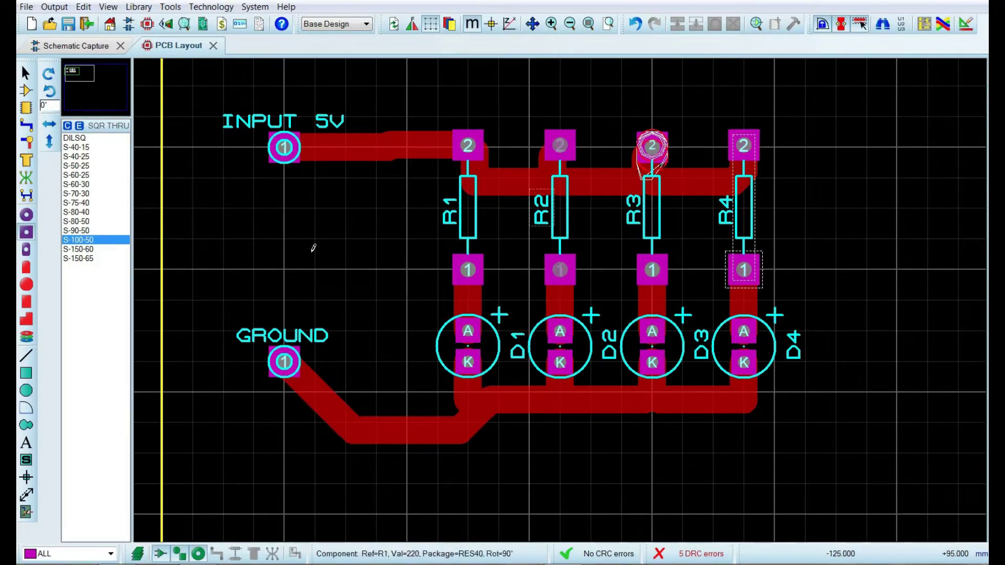
scroll(666, 247, "down", 2)
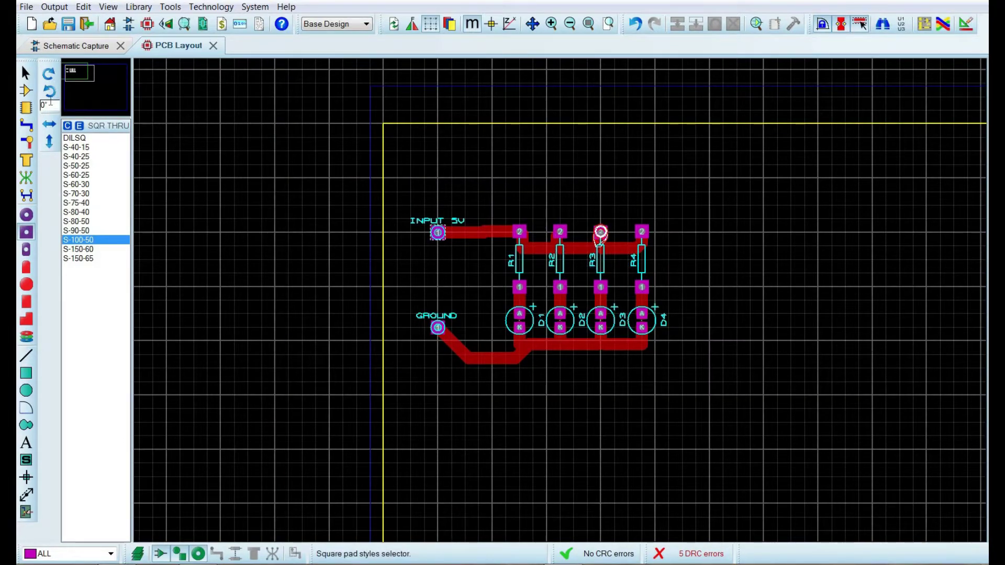
left_click(26, 443)
left_click(444, 198)
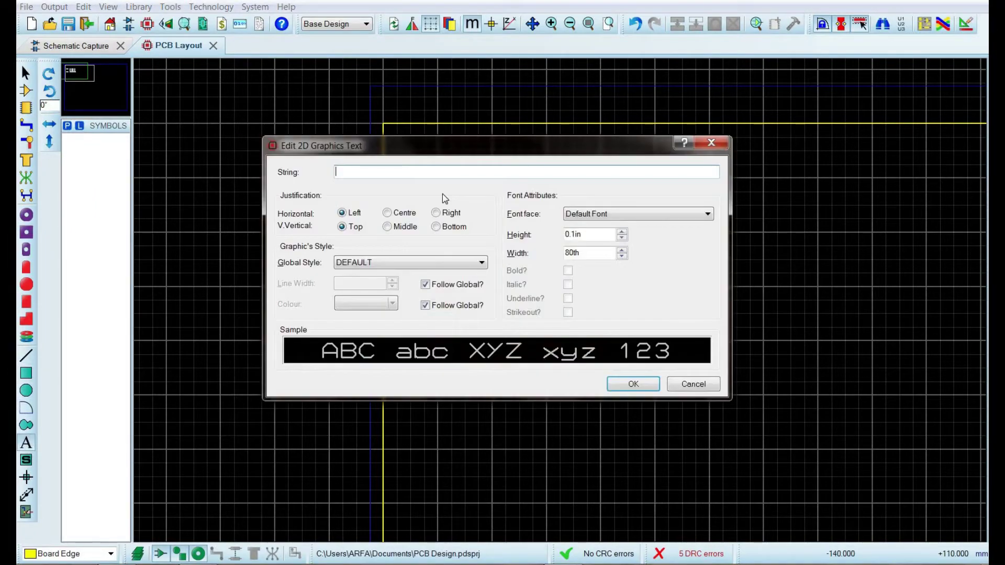
type("ACADEMICS STUDIO")
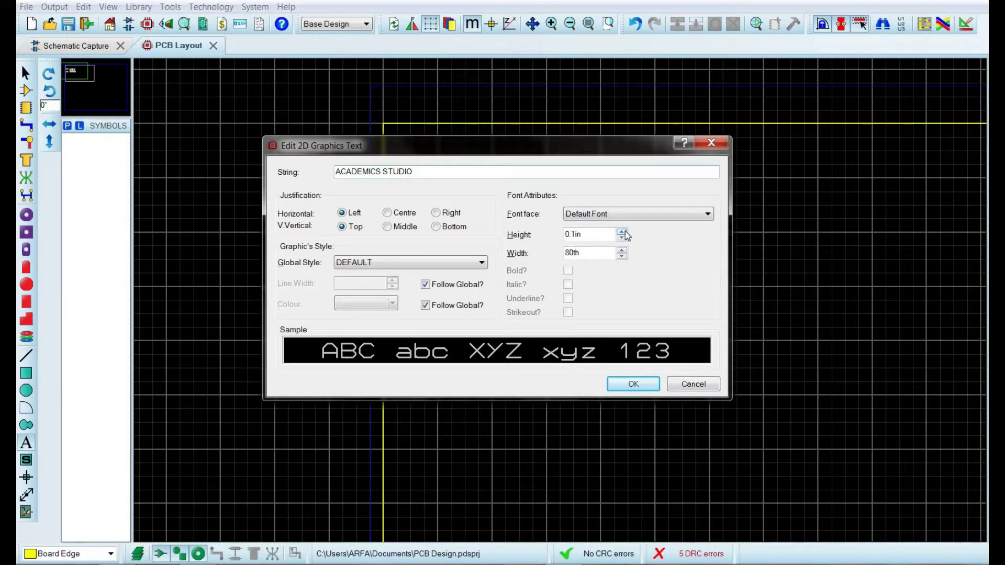
left_click(616, 216)
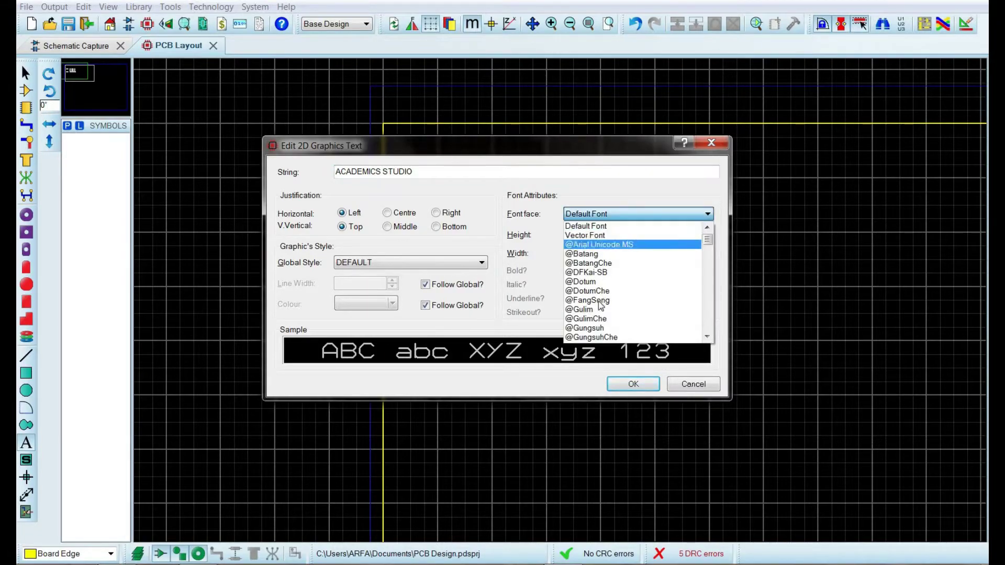
left_click(608, 337)
left_click(621, 232)
left_click(568, 270)
left_click(568, 298)
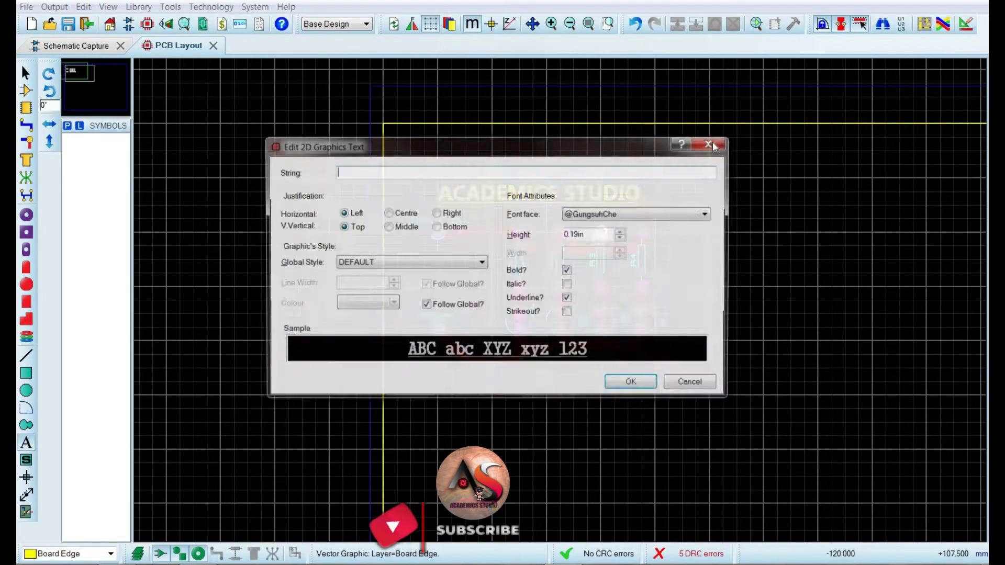
left_click(709, 145)
- Copy the ACADEMICS STUDIO text and paste the duplicate just below the circuit
right_click(634, 195)
left_click(681, 366)
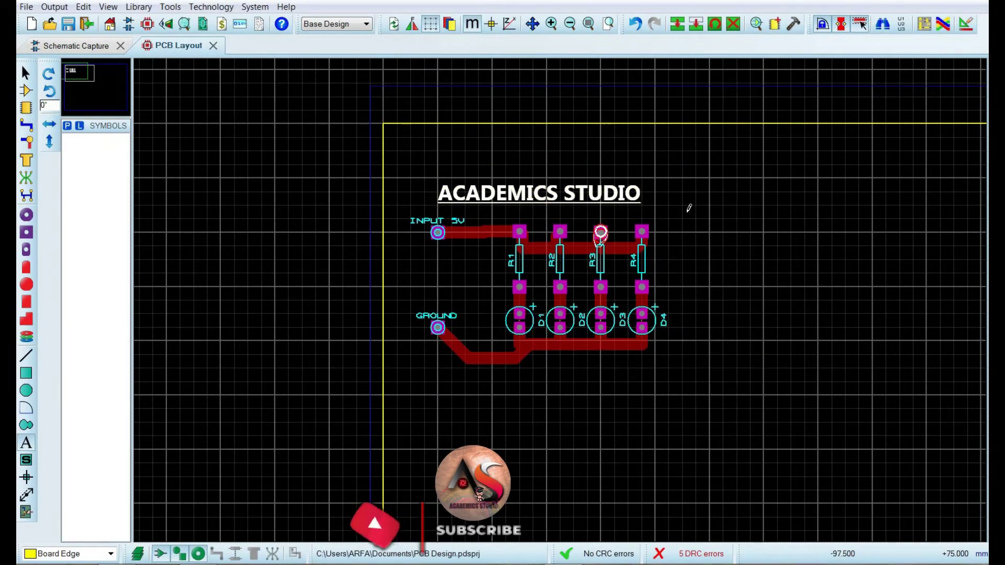
right_click(698, 207)
left_click(733, 302)
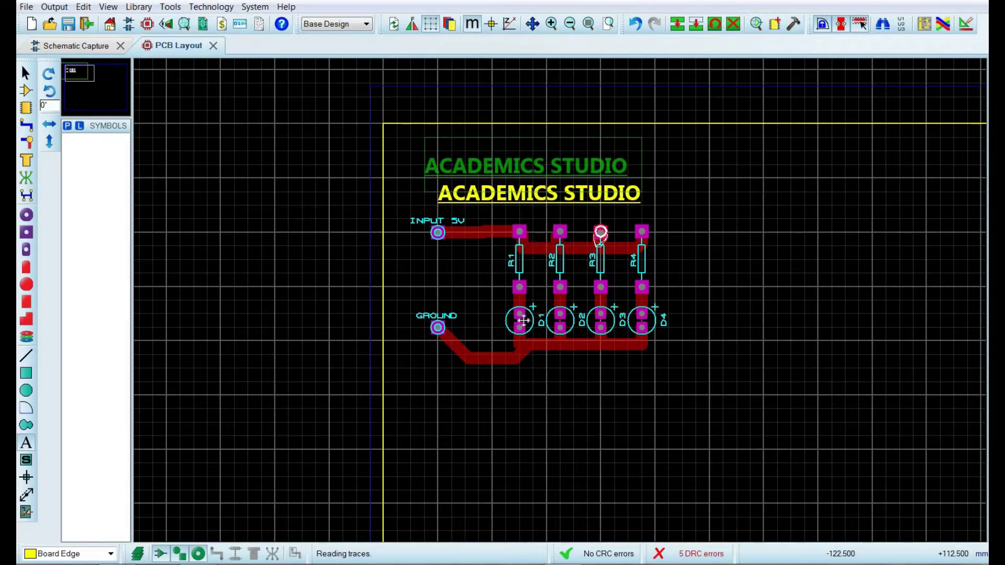
left_click(526, 516)
- Change the lower text copy's string to the engineer's full name with the Engr. title
right_click(580, 184)
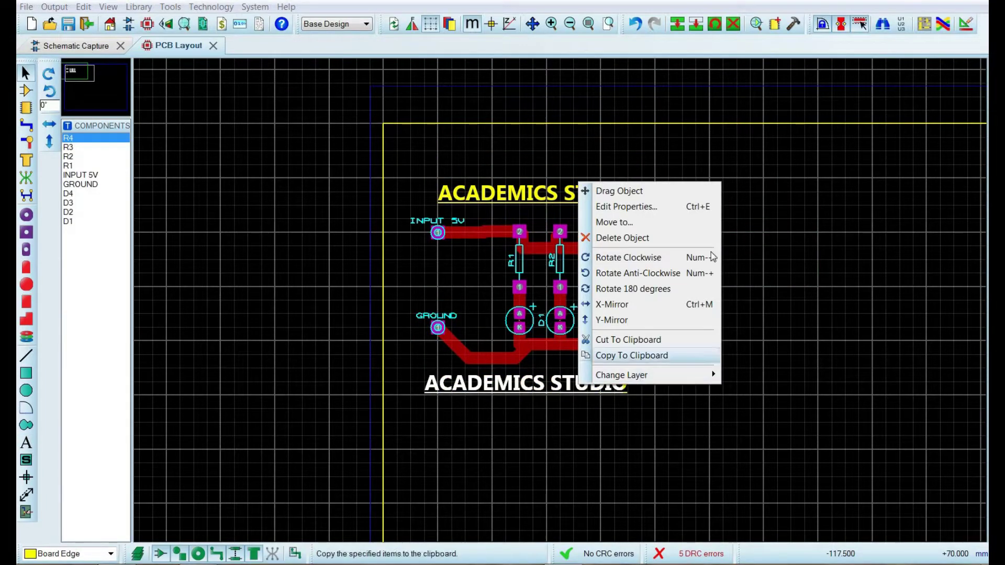
left_click(618, 206)
type("Engr.Muha")
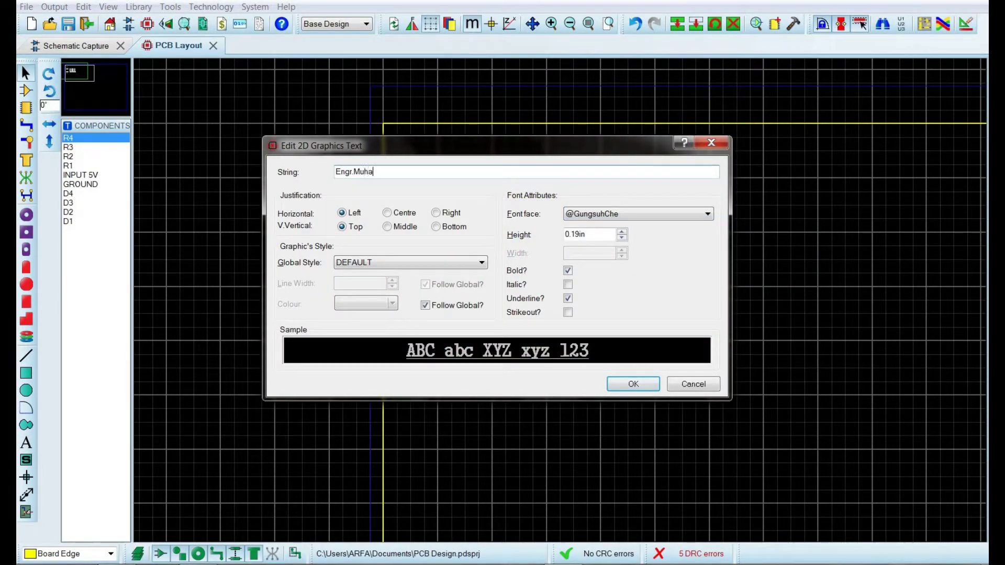
left_click(619, 384)
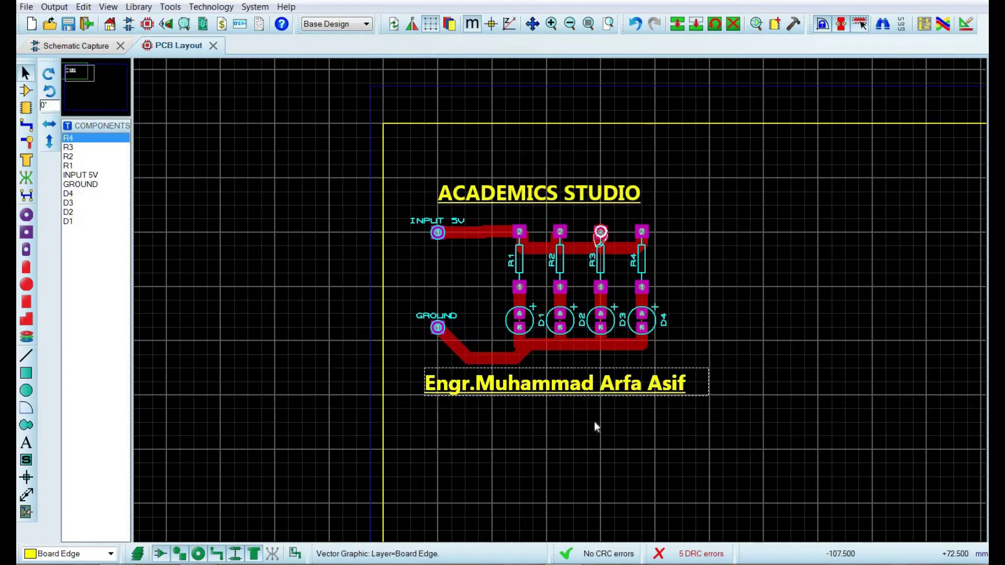
- Move the engineer's name directly beneath the ACADEMICS STUDIO title and shrink the board edge to fit around the circuit
right_click(595, 383)
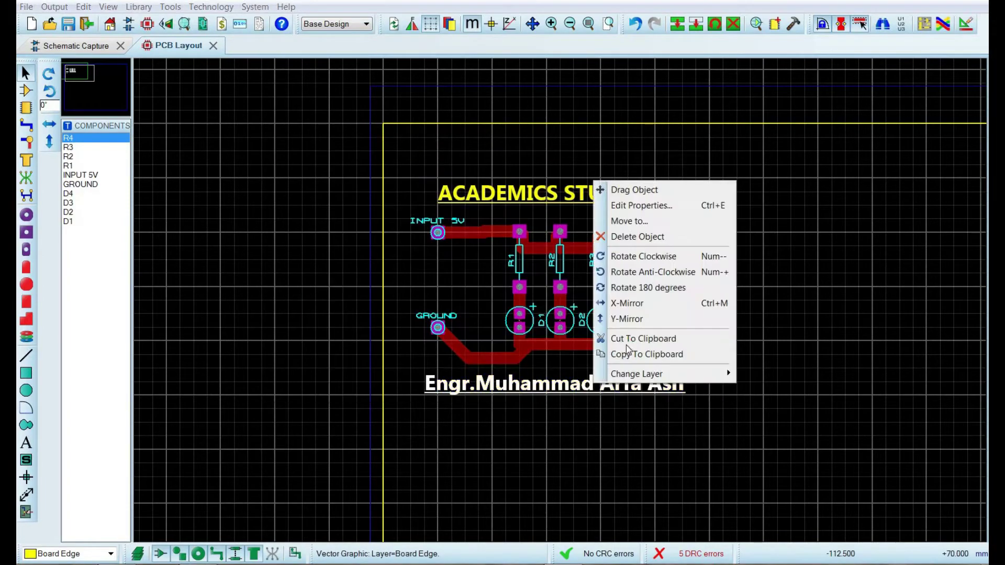
left_click(635, 274)
left_click_drag(445, 222, 404, 250)
left_click_drag(519, 203, 506, 176)
right_click(409, 182)
left_click(486, 256)
left_click_drag(431, 422, 445, 209)
scroll(561, 204, "up", 1)
- Change the layer of the engineer's name and the ACADEMICS STUDIO title to Top Copper
right_click(600, 276)
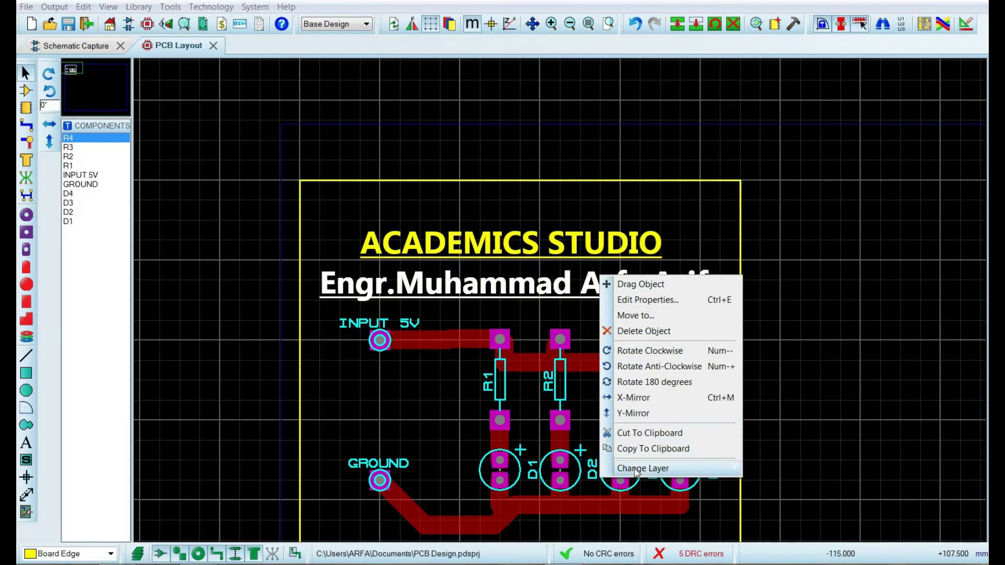
mouse_move(644, 468)
left_click(774, 279)
right_click(648, 241)
mouse_move(676, 427)
left_click(822, 230)
left_click(735, 265)
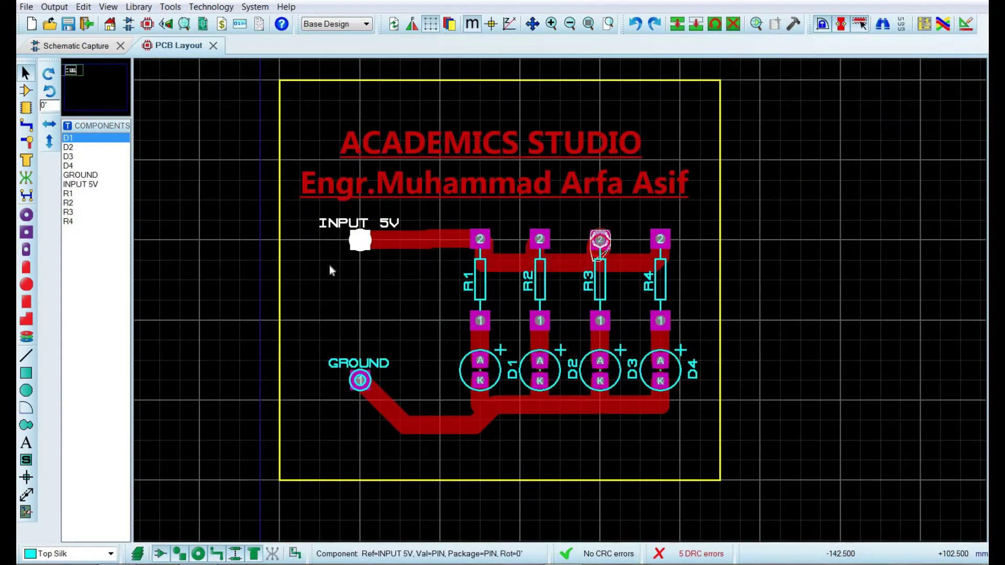
- Delete the INPUT 5V and GROUND pin components and place S-150-60 square through-hole pads at their trace ends
key("Delete")
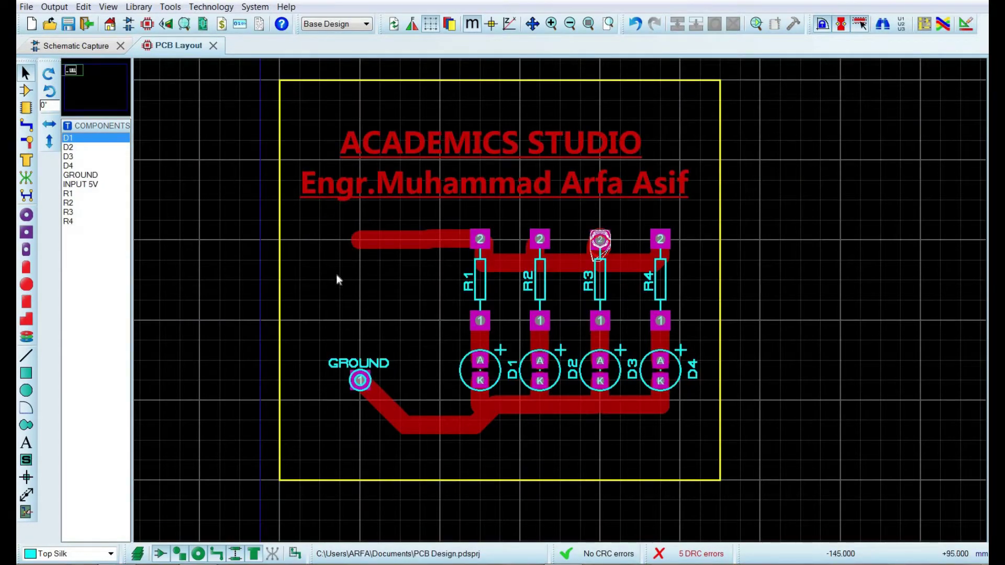
left_click(337, 366)
key("Delete")
left_click(25, 232)
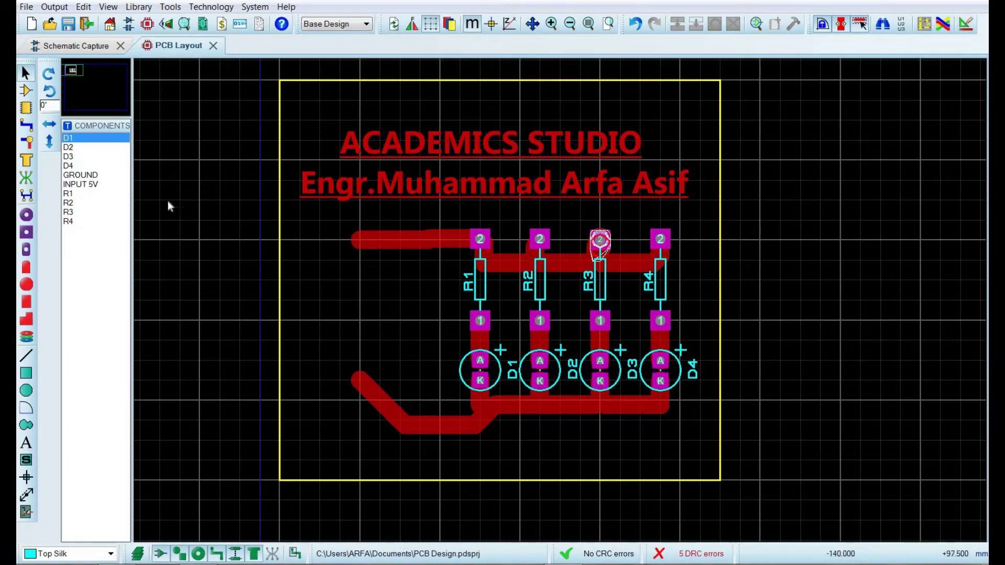
left_click(360, 240)
left_click(359, 381)
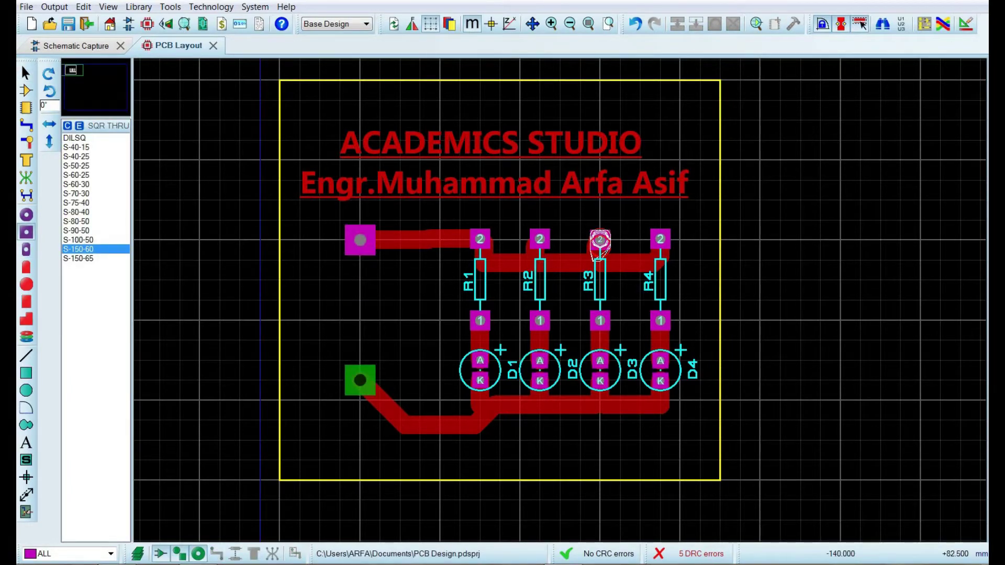
- Add the text INPUT 5V between the two large pads with a height of 0.1in
left_click(26, 356)
left_click(26, 443)
left_click(319, 295)
type("input")
key("BackSpace")
key("BackSpace")
key("BackSpace")
key("BackSpace")
key("BackSpace")
type("INPUT 5V")
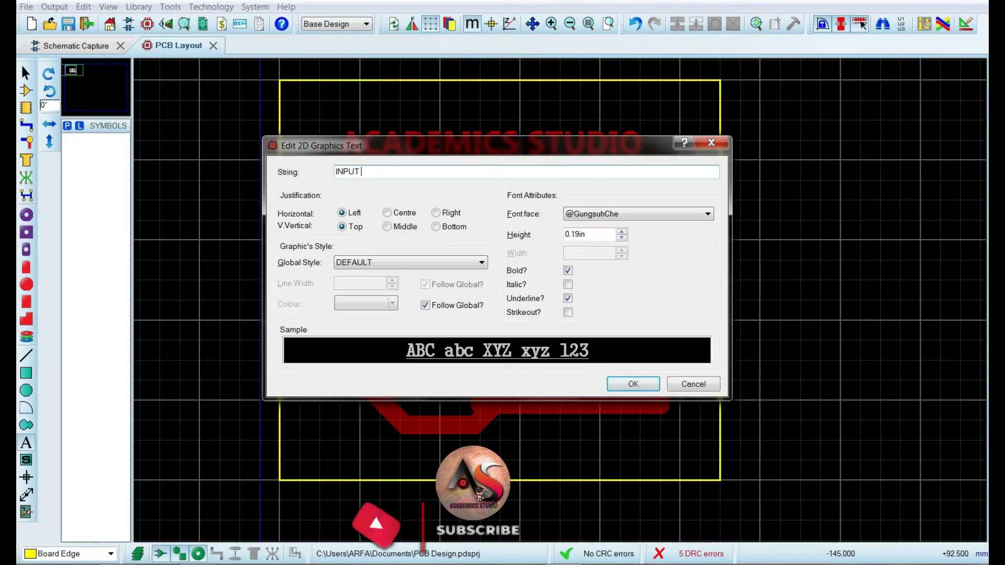
left_click(622, 238)
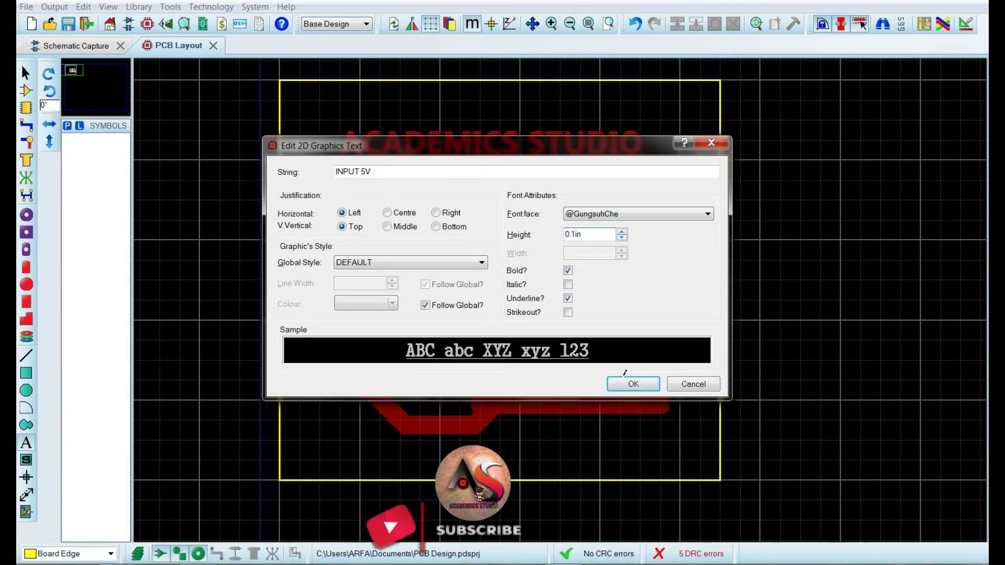
left_click(625, 381)
- Change the INPUT 5V text's layer to Top Copper and move it just below the upper large pad
right_click(349, 310)
mouse_move(393, 501)
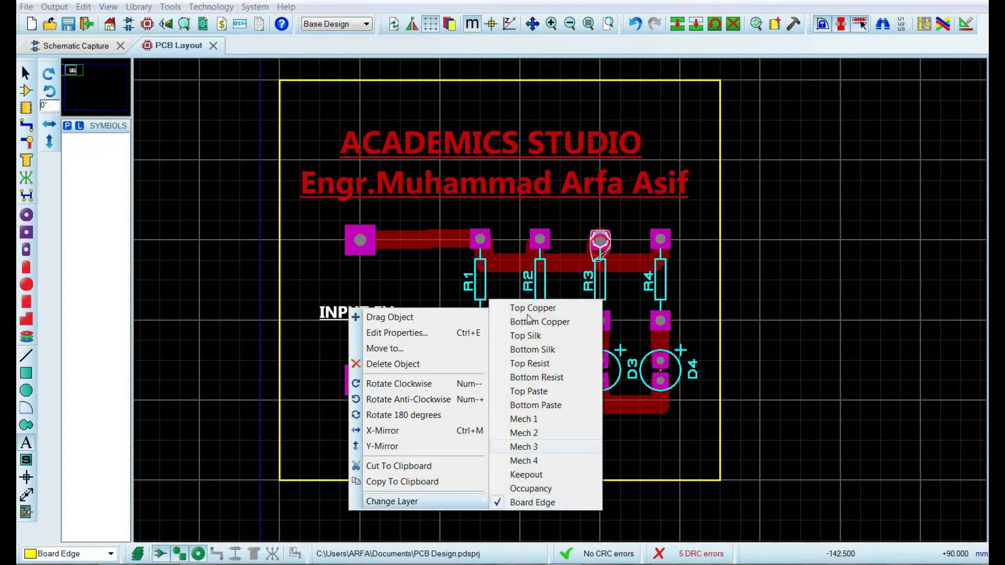
left_click(529, 307)
left_click_drag(360, 237, 359, 277)
- Copy the INPUT 5V text and paste the duplicate beside the lower large pad
right_click(351, 263)
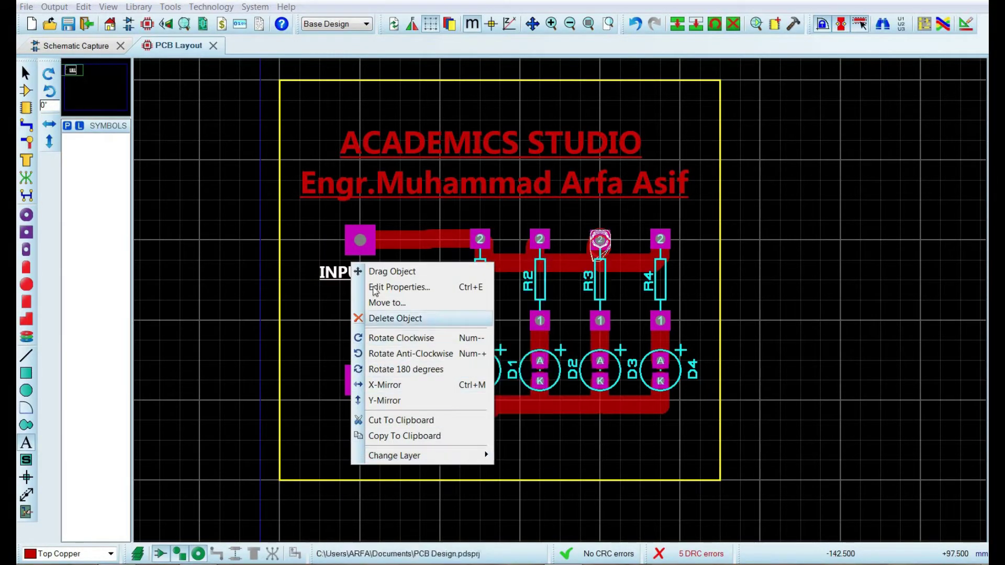
left_click(390, 435)
right_click(321, 318)
left_click(369, 413)
left_click(348, 361)
- Change the pasted text's string to GROUND and move it just below the lower large pad
right_click(349, 362)
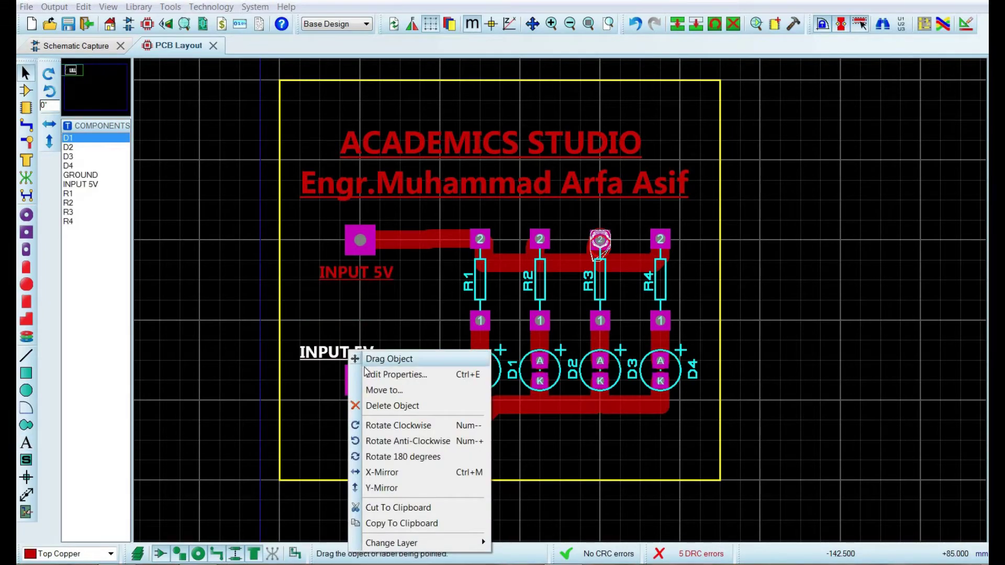
left_click(376, 375)
key("Return")
left_click_drag(333, 352, 335, 412)
- Open the finished board in the 3D Visualizer
key("F5")
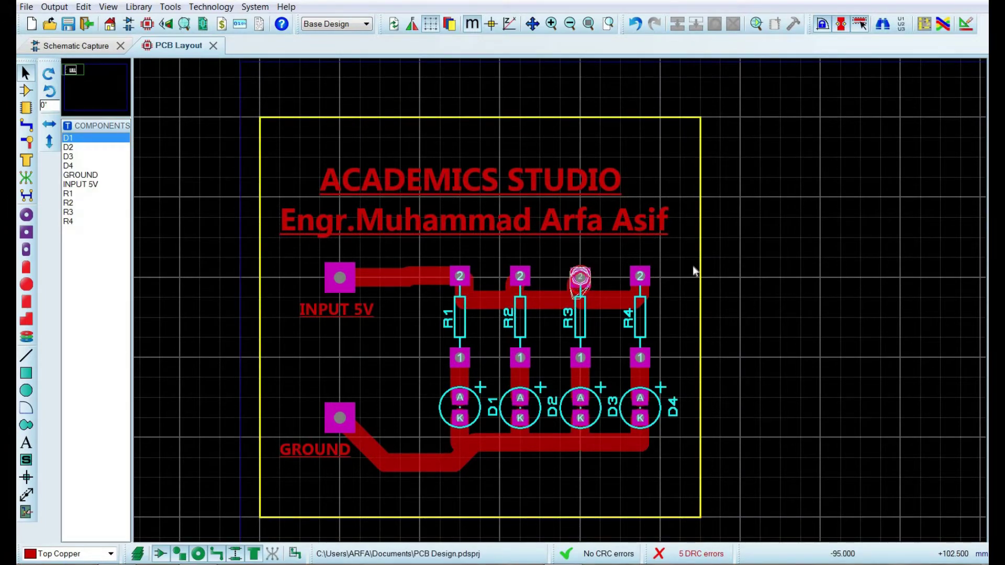
scroll(561, 308, "down", 1)
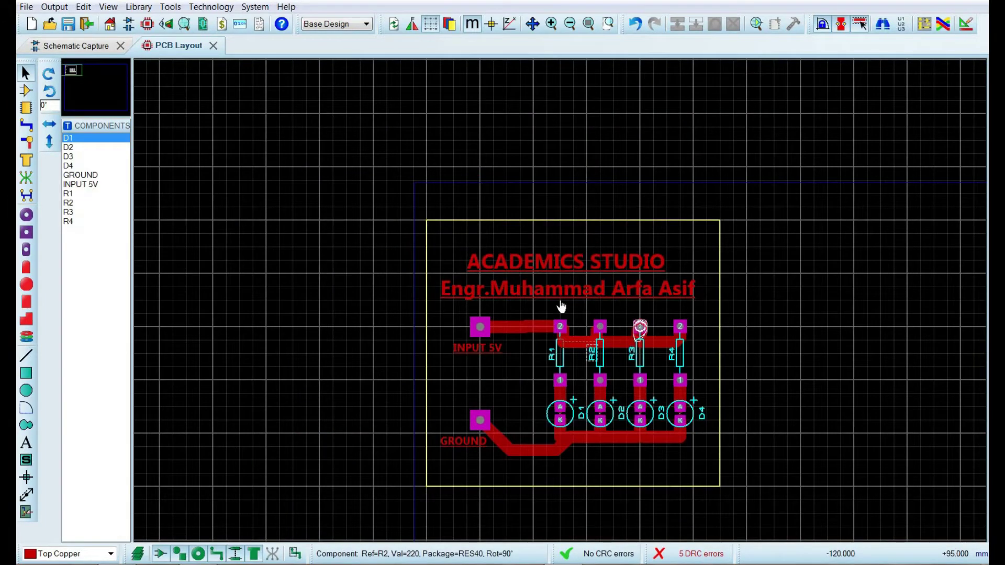
scroll(560, 307, "up", 1)
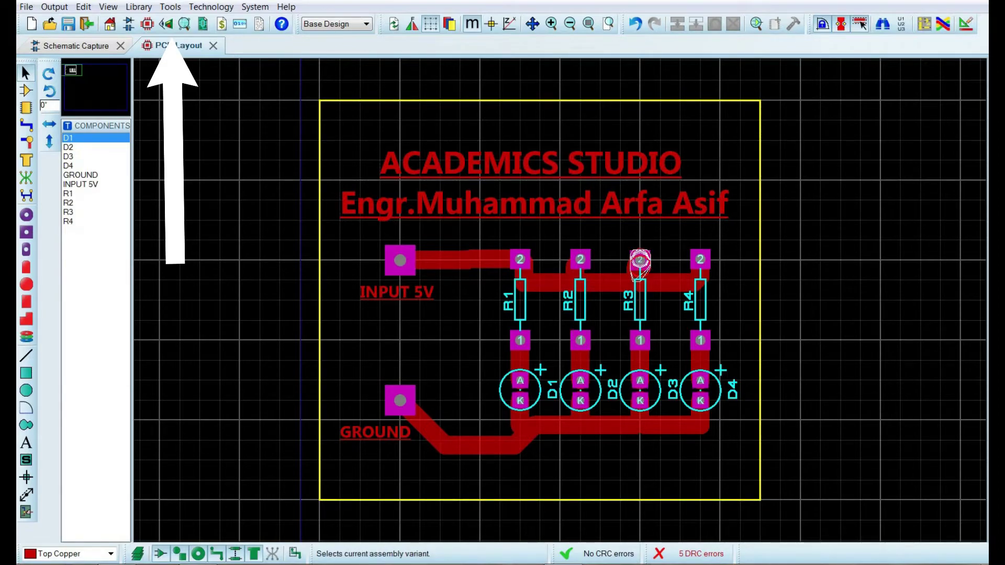
left_click(163, 25)
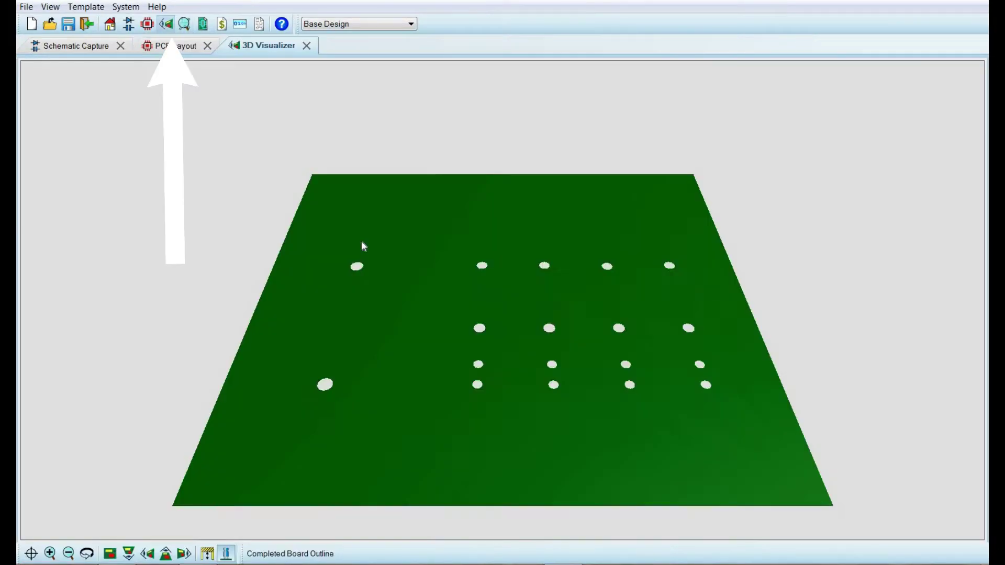
- Orbit the populated board in the 3D view to inspect its copper text, resistors and LEDs, and close the view
left_click_drag(503, 301, 650, 220)
scroll(502, 300, "up", 4)
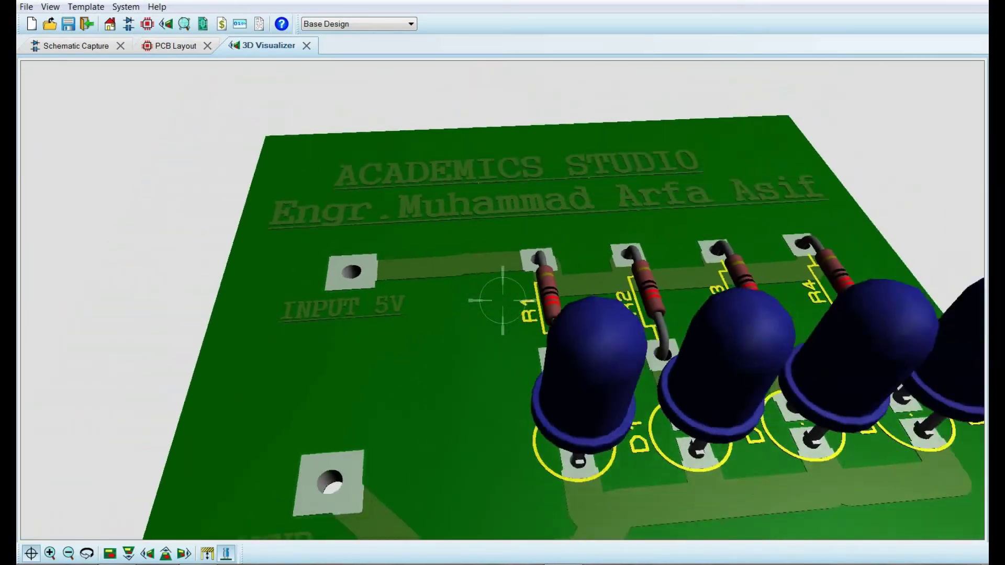
scroll(503, 300, "down", 3)
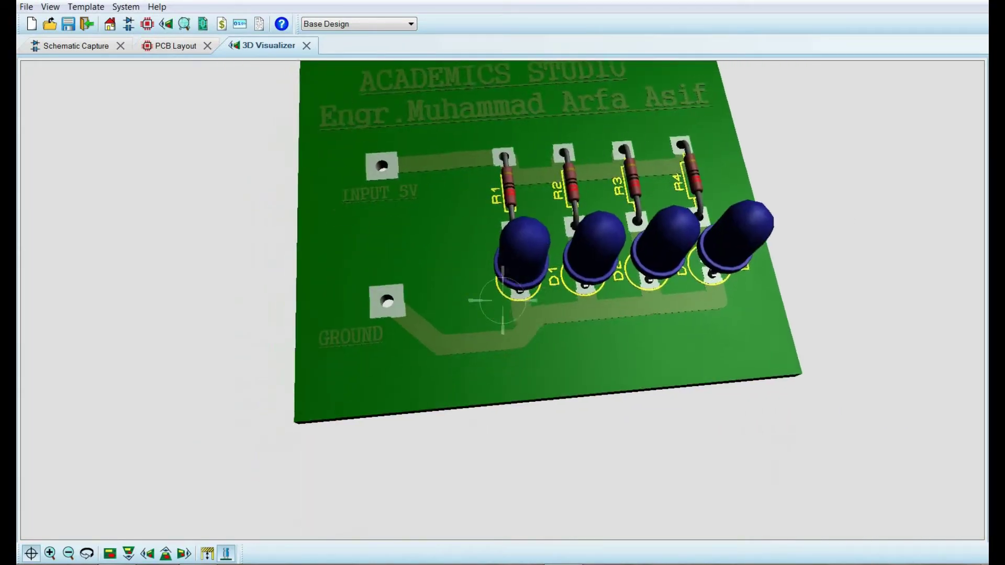
right_click(503, 300)
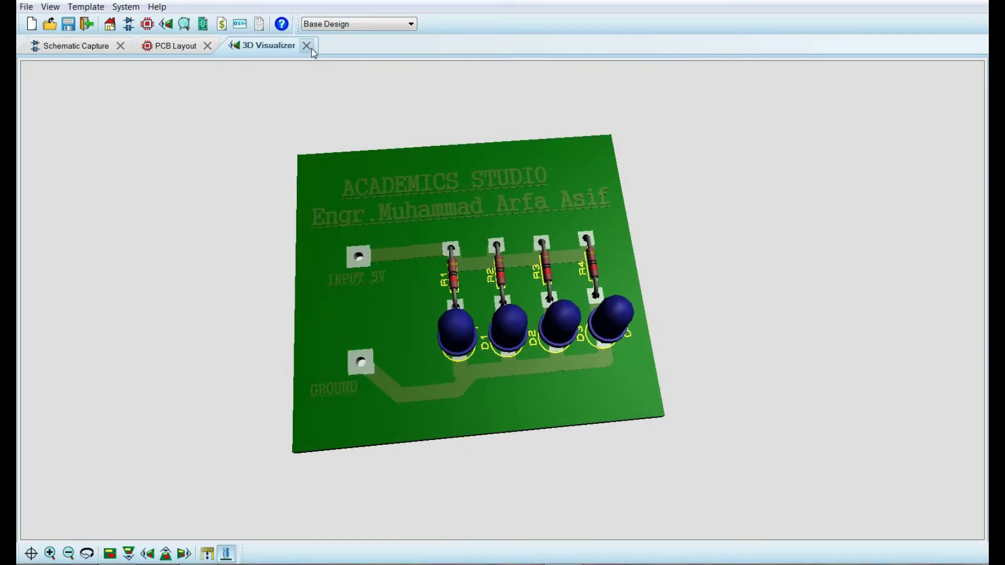
left_click(307, 46)
- Copy the entire board with its outline, parts, tracks and text, and paste a duplicate to the right of the original
scroll(699, 319, "down", 3)
scroll(639, 315, "up", 1)
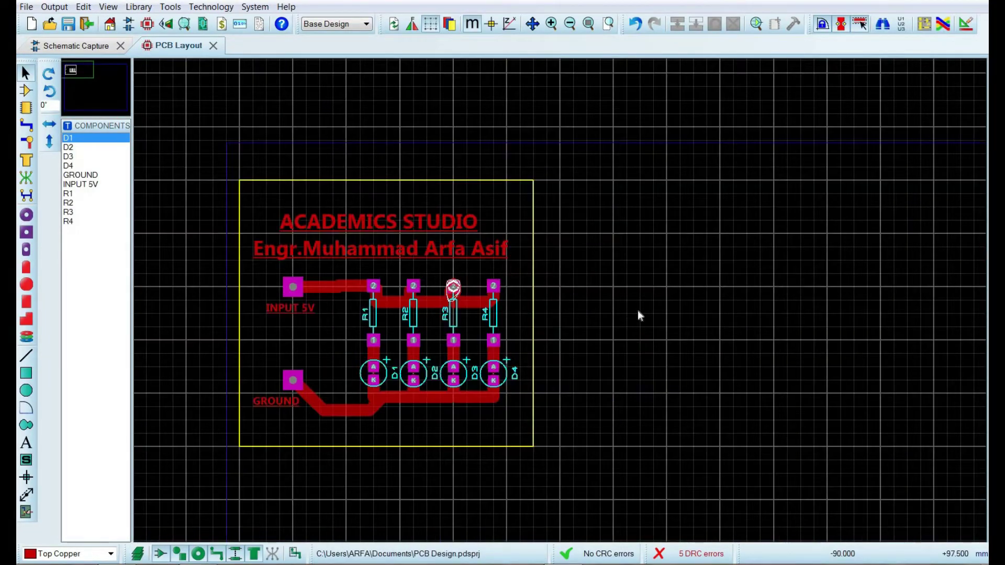
scroll(638, 312, "down", 1)
left_click_drag(577, 212, 337, 433)
right_click(499, 277)
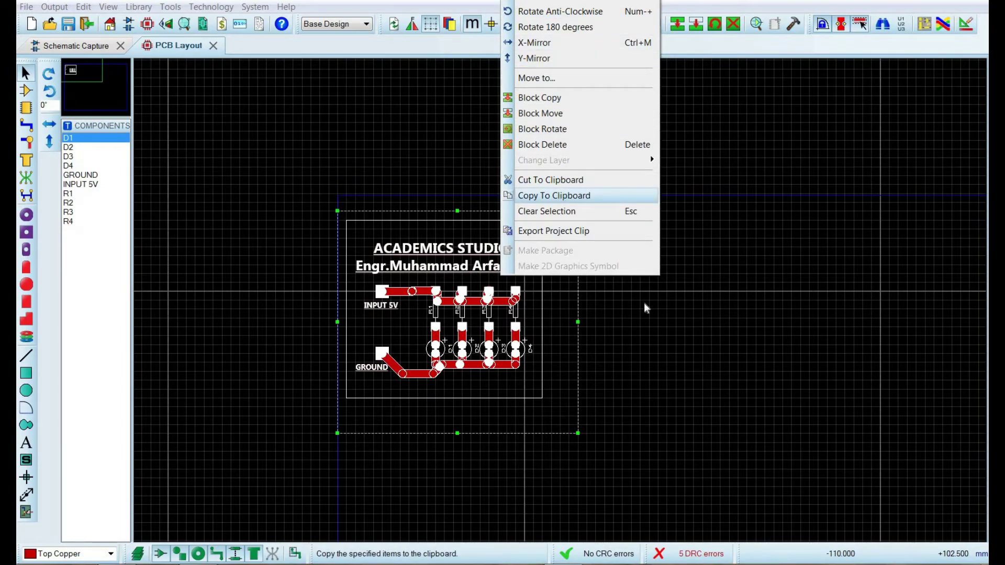
left_click(563, 196)
right_click(672, 275)
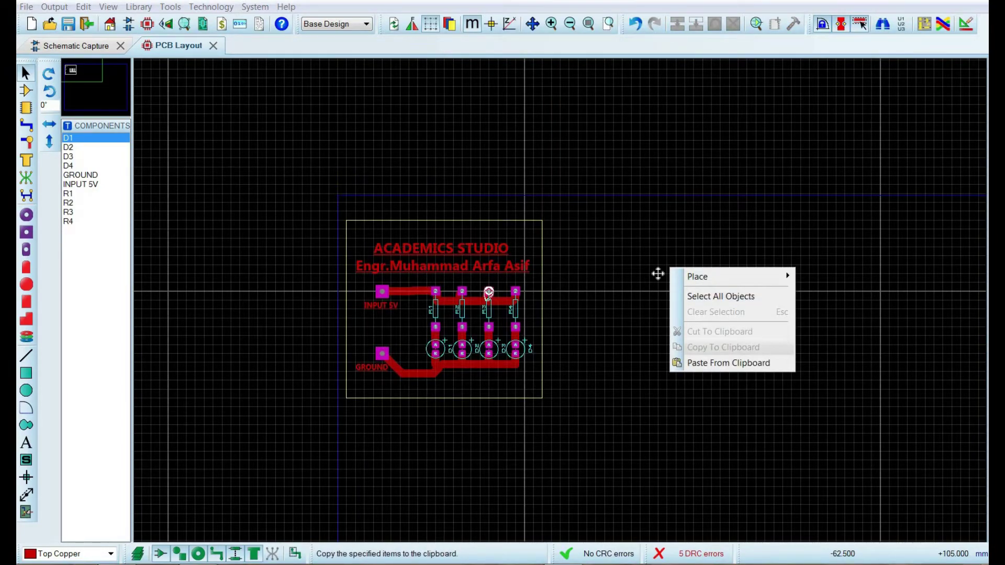
left_click(691, 363)
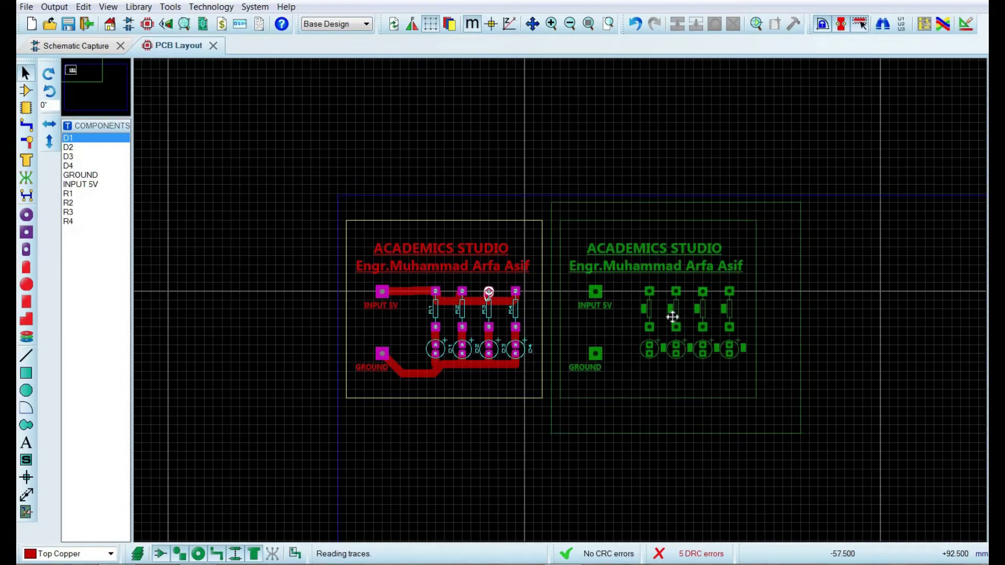
left_click(852, 326)
- Paste two more copies of the board to the right, completing a single row of four
scroll(559, 303, "down", 1)
scroll(559, 303, "up", 1)
right_click(509, 262)
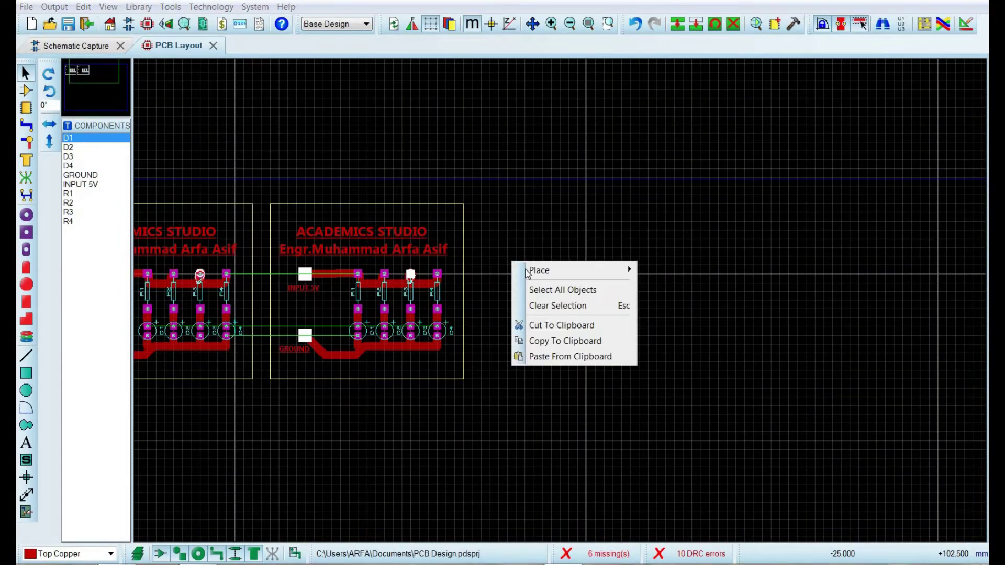
left_click(570, 356)
left_click(588, 292)
right_click(768, 272)
left_click(817, 370)
left_click(785, 298)
scroll(785, 298, "down", 2)
scroll(596, 287, "up", 1)
right_click(596, 274)
left_click(663, 374)
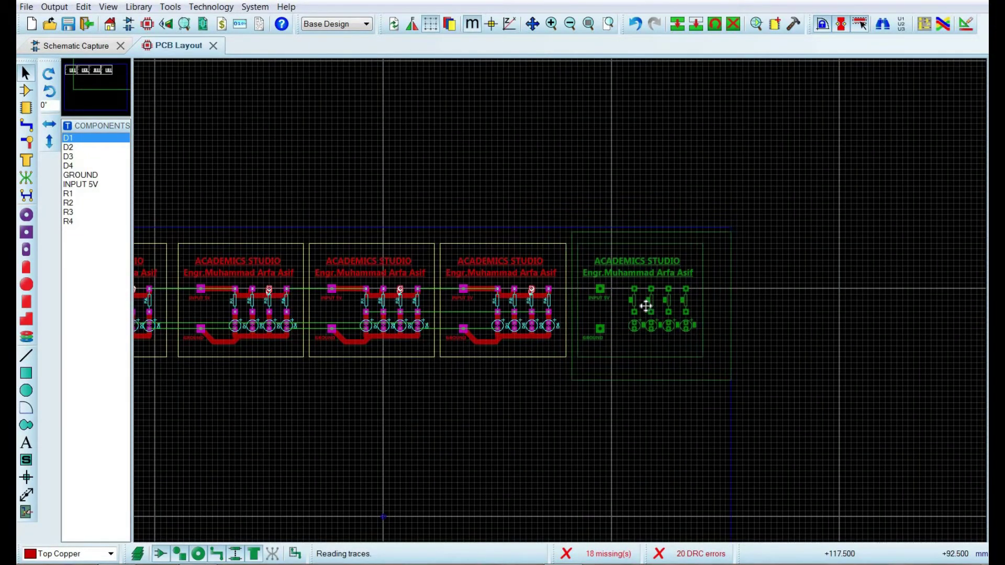
left_click(564, 402)
- View the row of four boards in the 3D Visualizer and return to the PCB layout
key("F8")
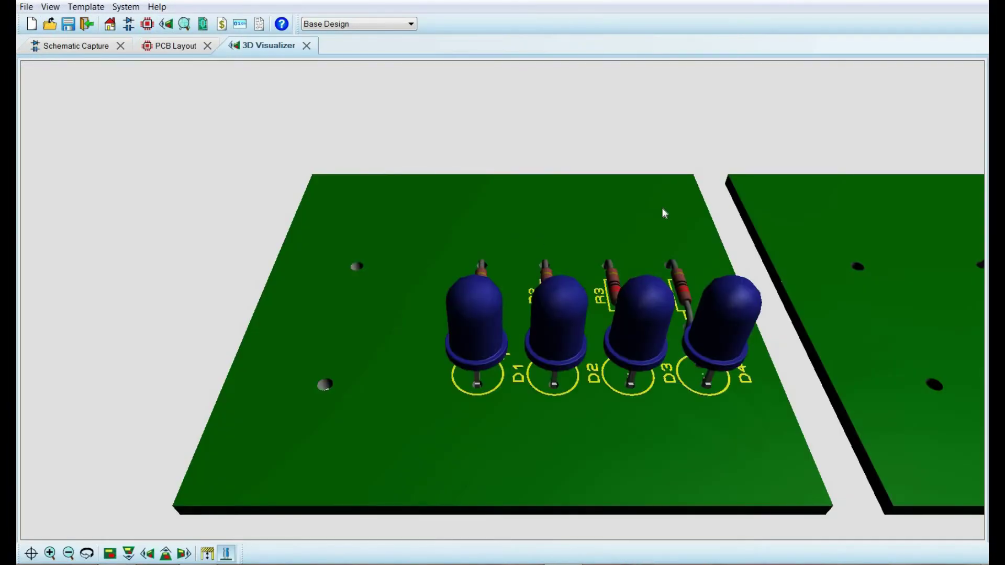
left_click(662, 208)
left_click_drag(503, 301, 503, 300)
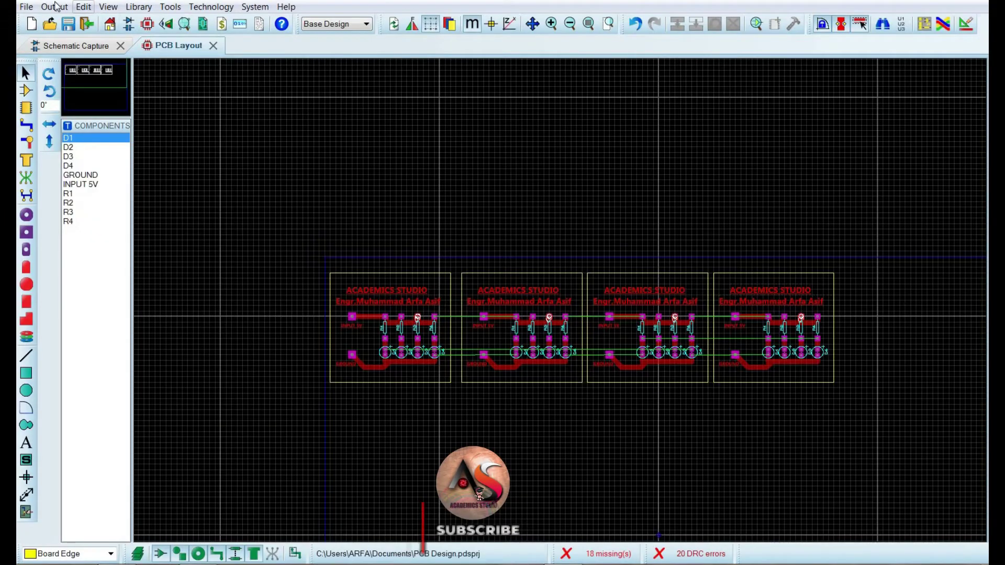
- Open the print layout settings and limit the printed layers to Top Copper
left_click(54, 7)
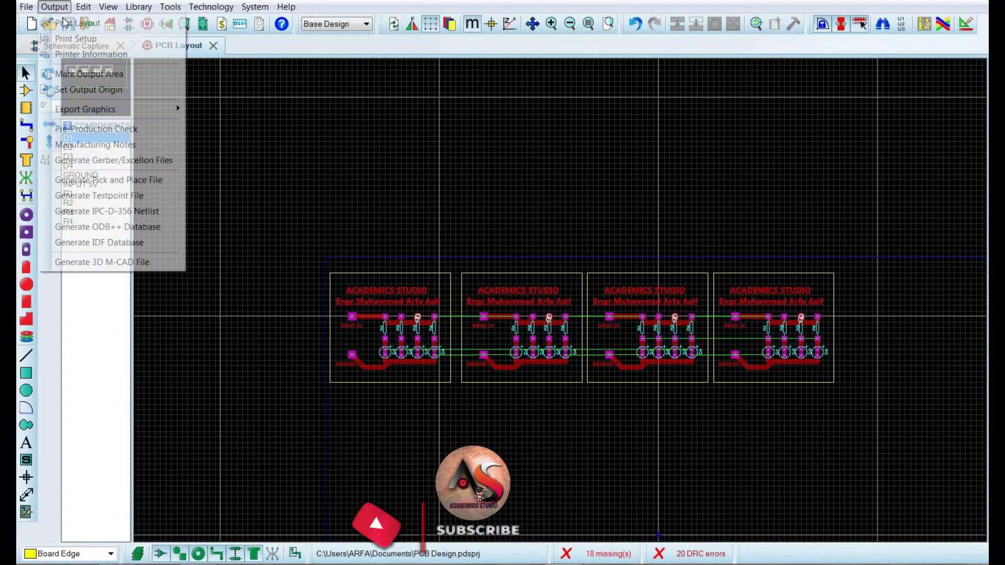
left_click(68, 20)
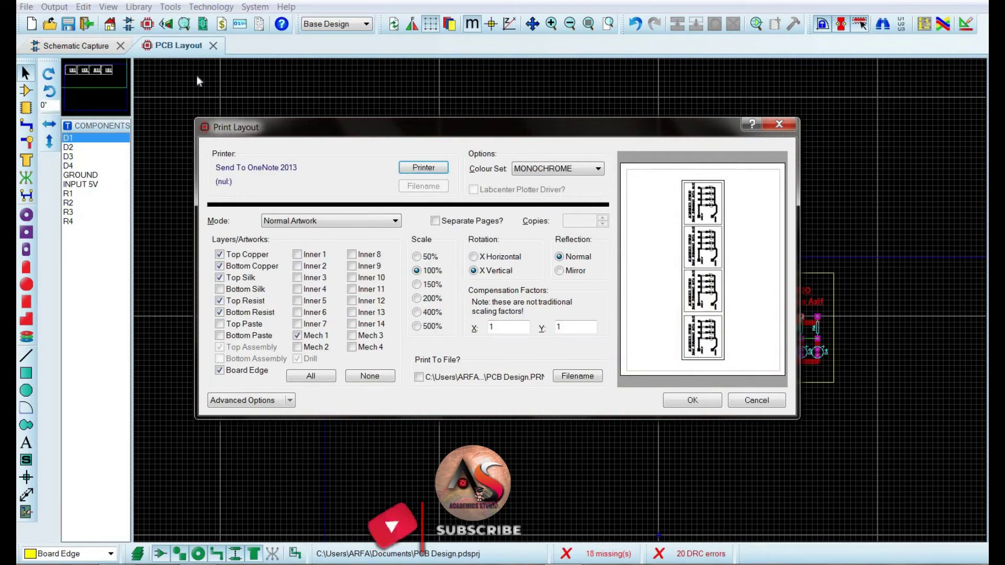
left_click(371, 377)
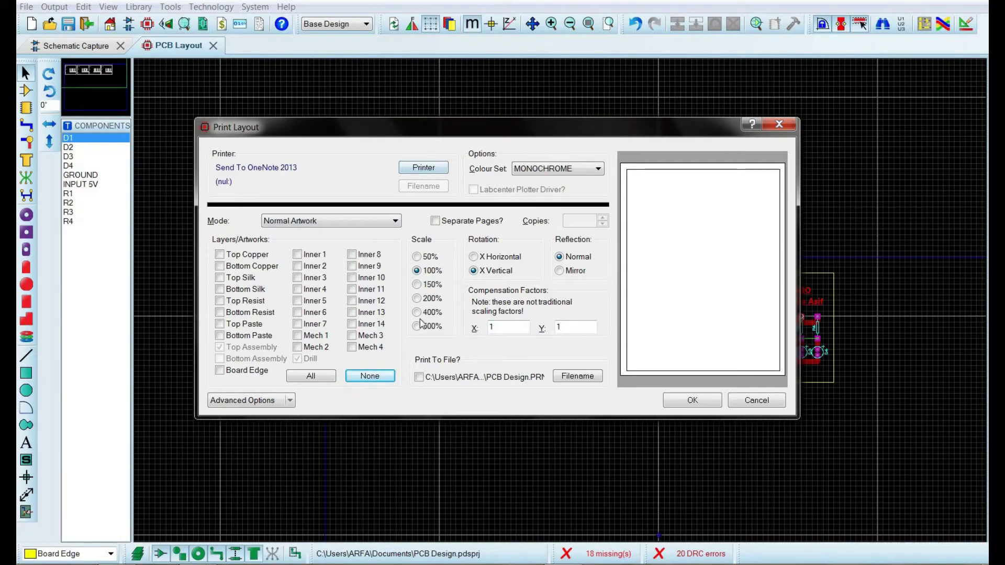
left_click(220, 255)
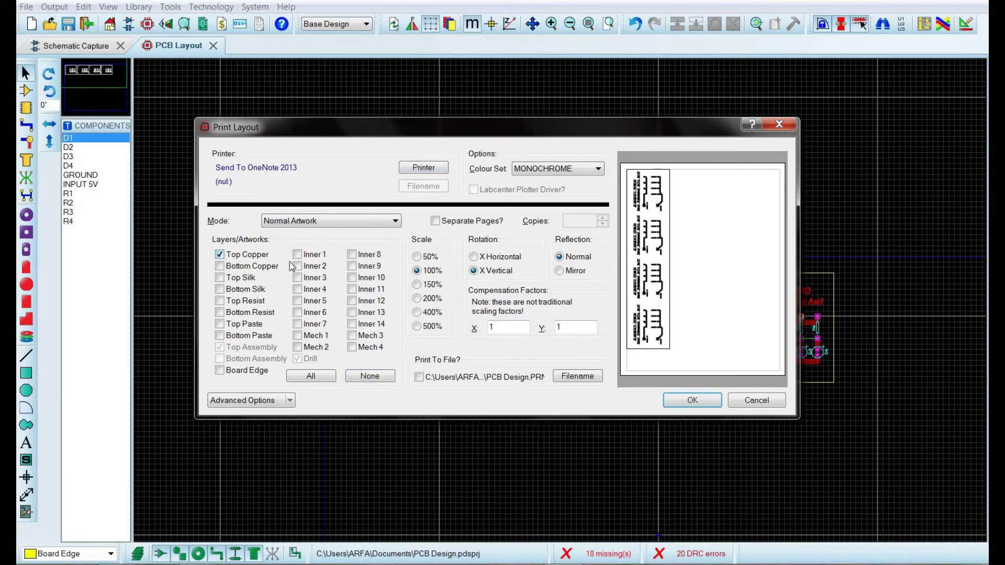
- Try the 400% print scale, return to 100%, and try repositioning the artwork on the page preview
left_click(417, 313)
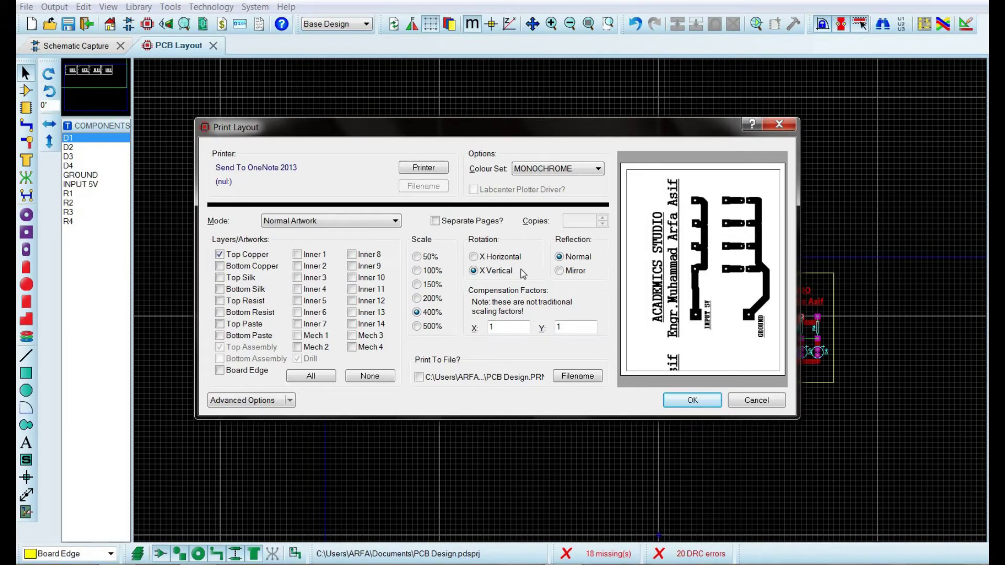
scroll(647, 310, "down", 3)
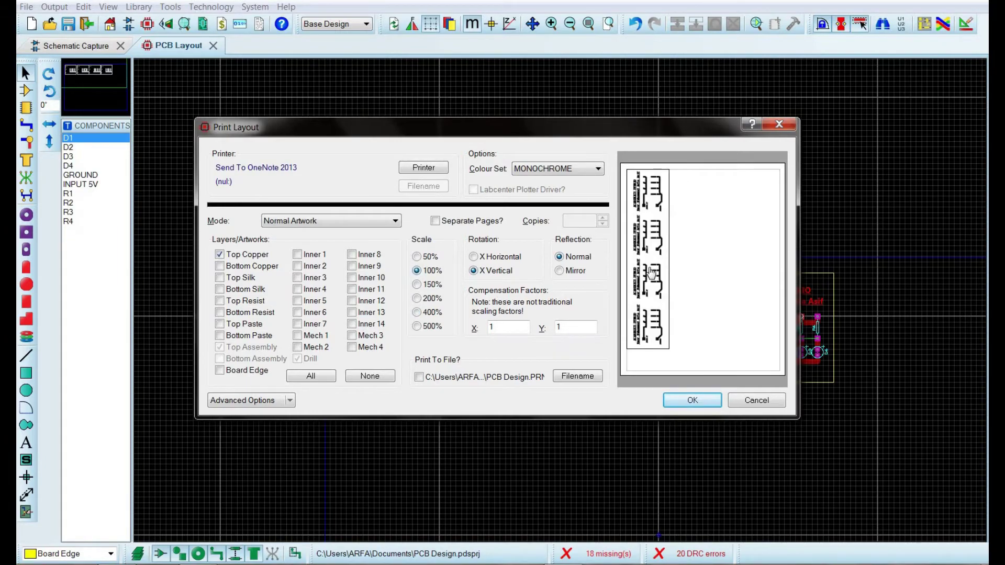
double_click(657, 268)
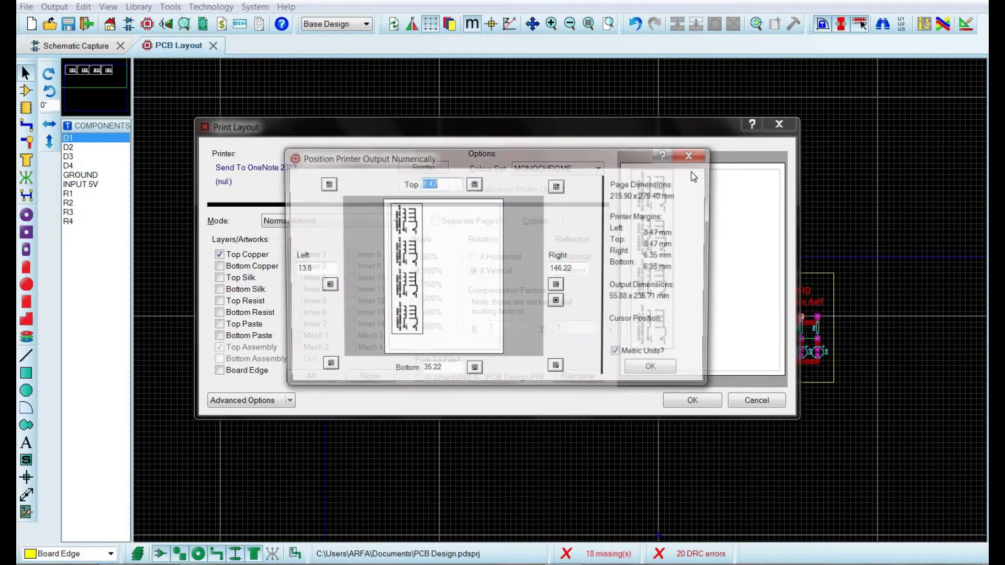
left_click(705, 247)
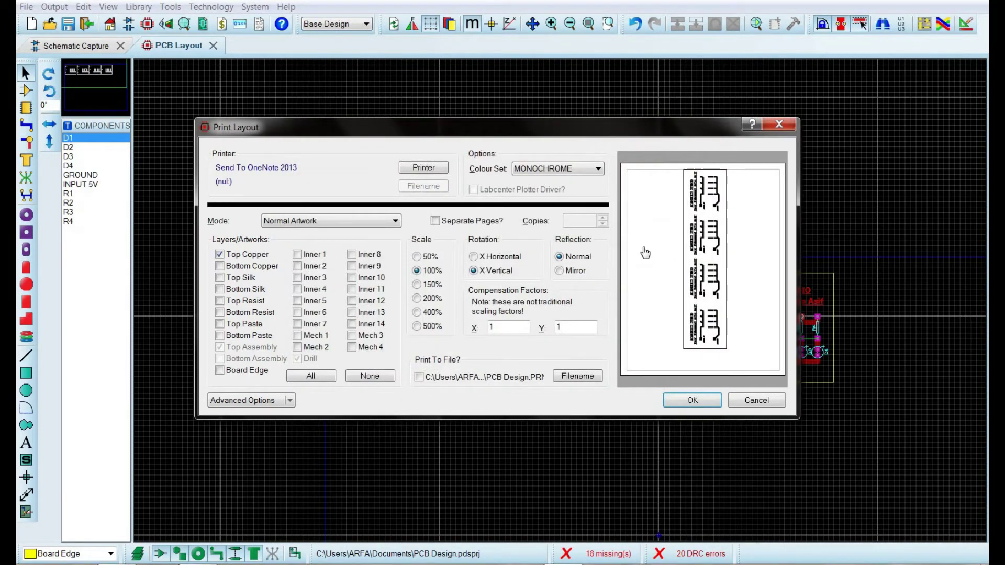
left_click_drag(652, 256, 674, 254)
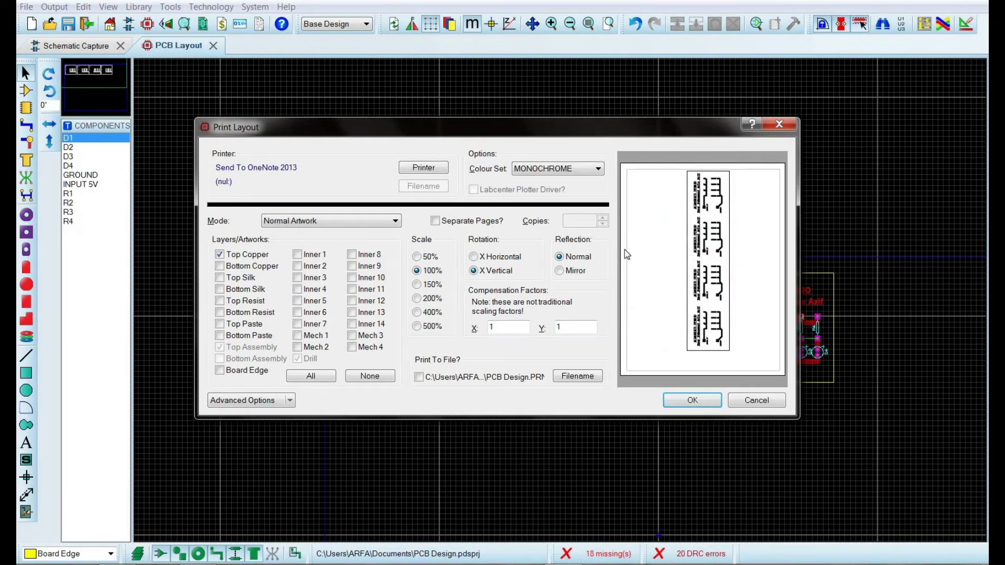
left_click(639, 266)
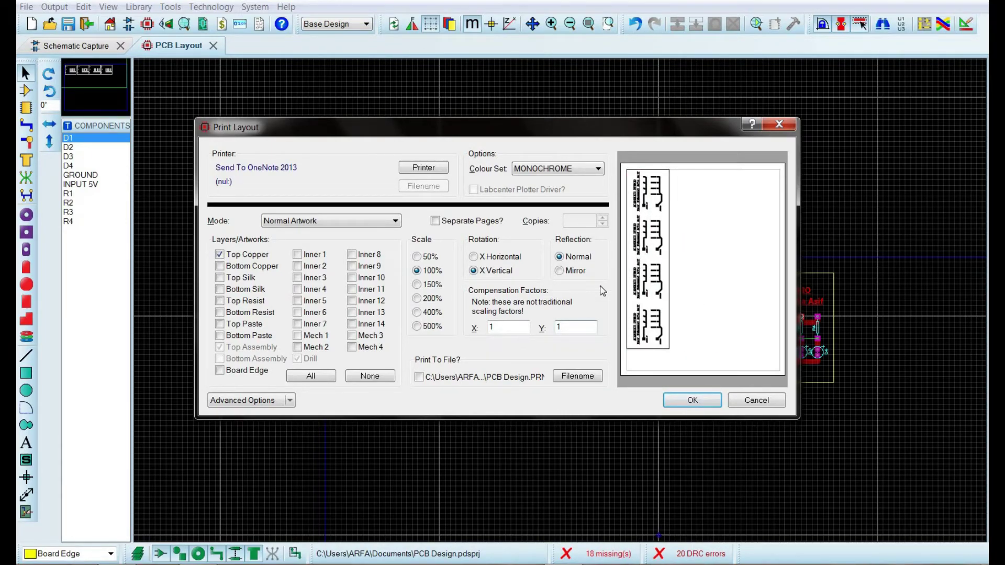
- Set the print reflection to Mirror, preview the 150%, 200%, 400% and 500% scales, and return the scale to 100%
left_click(561, 271)
left_click(421, 288)
left_click(421, 299)
left_click(419, 313)
left_click(418, 328)
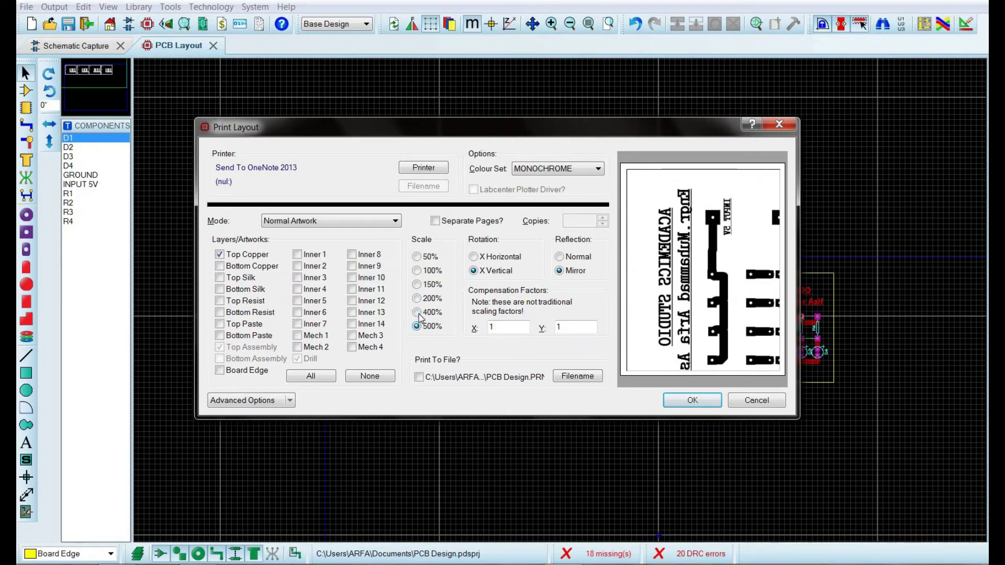
key("Up")
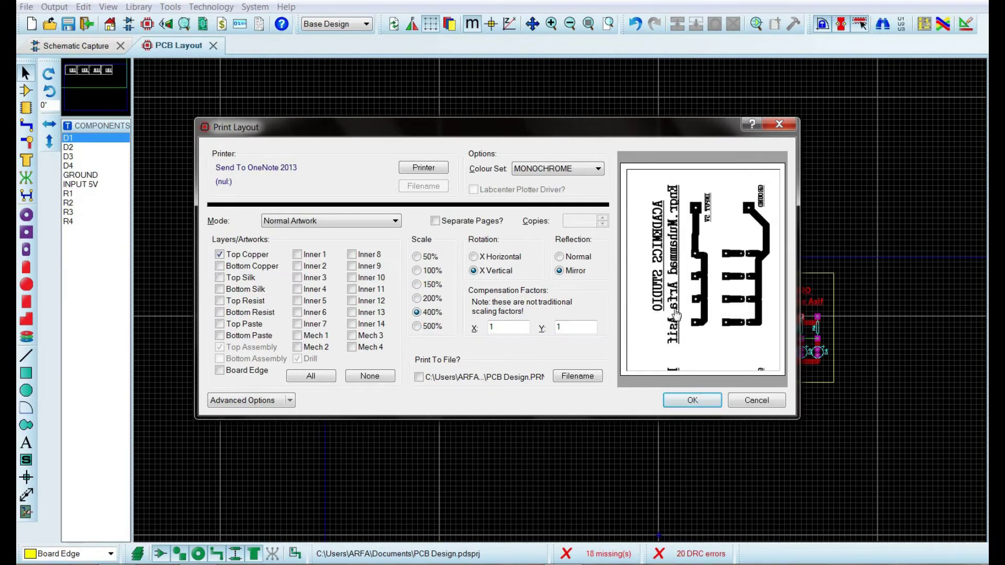
left_click(417, 271)
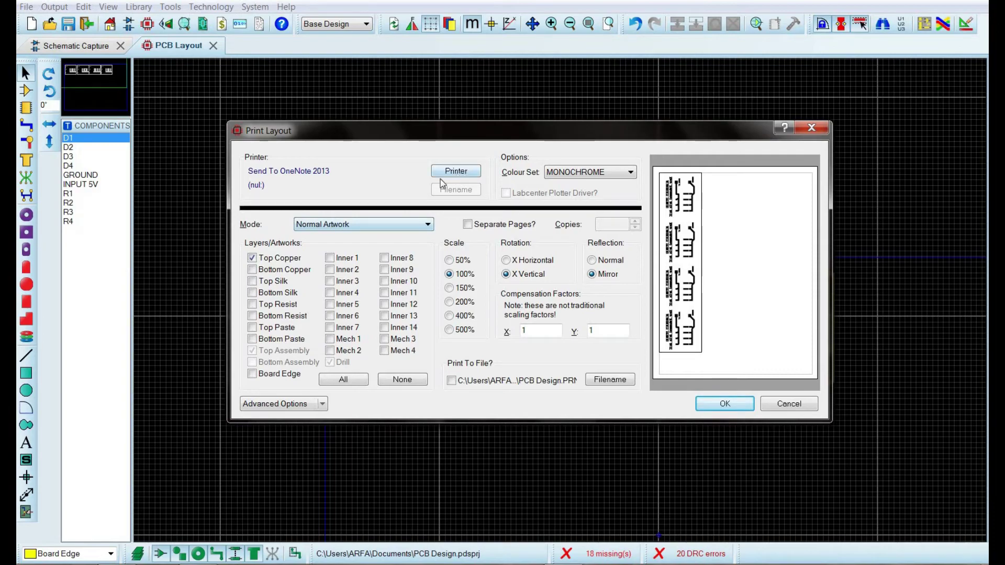
- Choose the HP LaserJet P1505 as the printer in the print setup and accept it
left_click(456, 171)
left_click(376, 223)
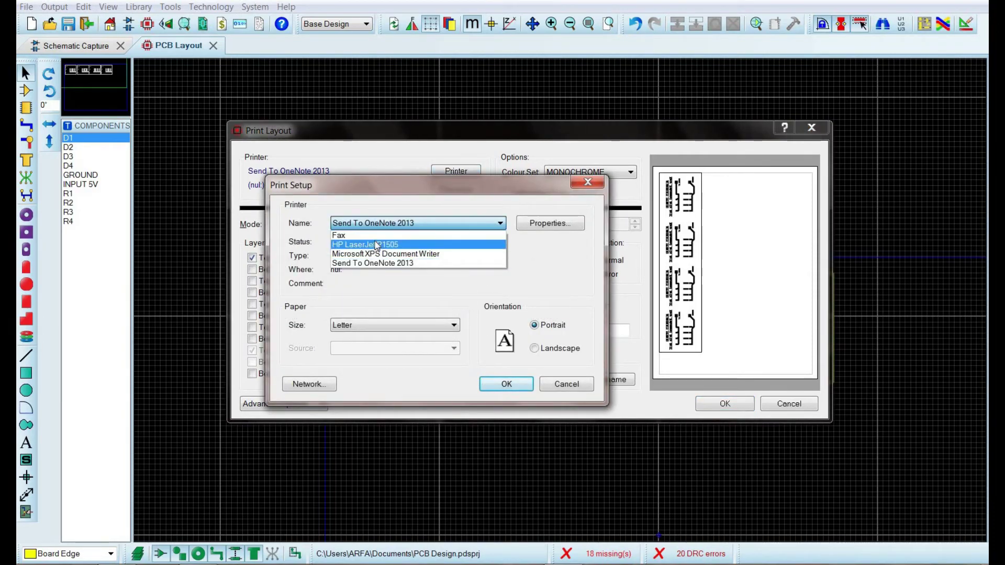
left_click(374, 244)
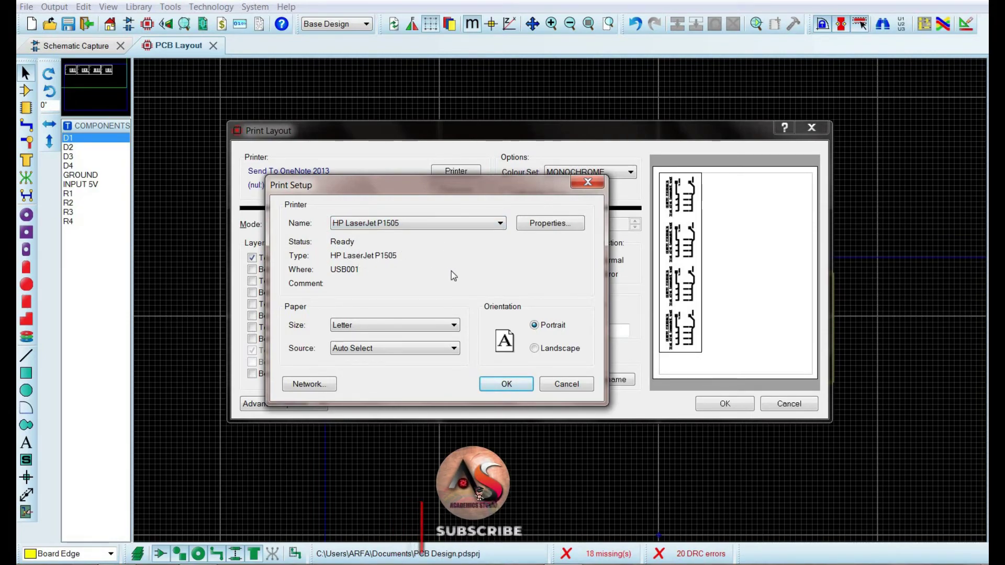
left_click(504, 390)
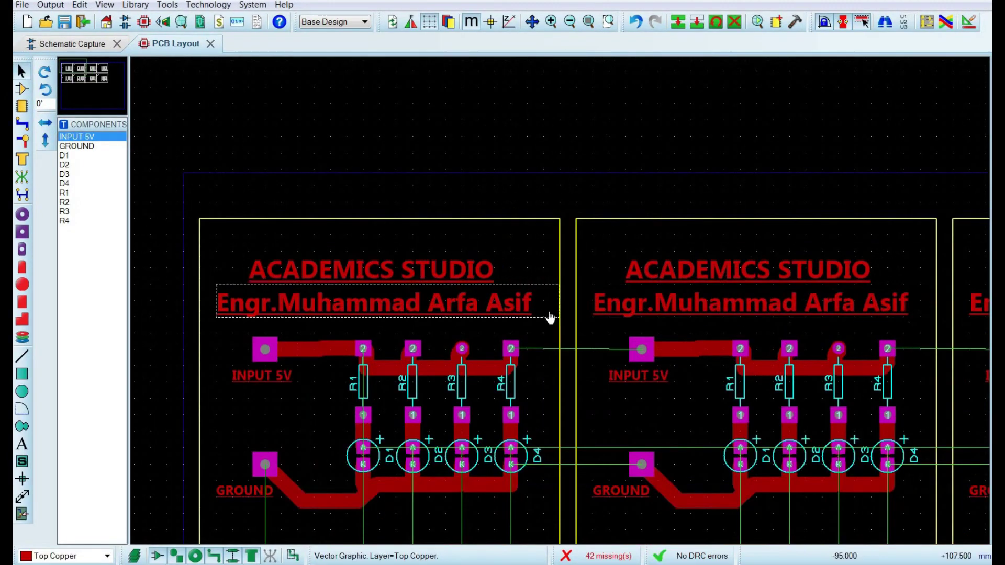
- Inspect the eight-board panel in the 3D Visualizer from several angles and close the view
scroll(605, 313, "down", 3)
scroll(605, 313, "up", 2)
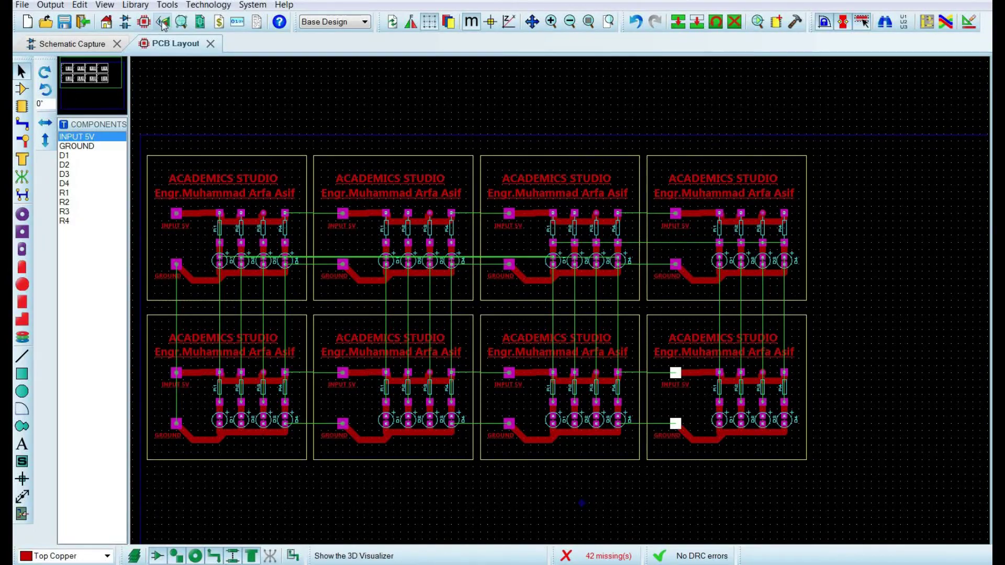
left_click(162, 21)
left_click(517, 250)
scroll(502, 301, "down", 3)
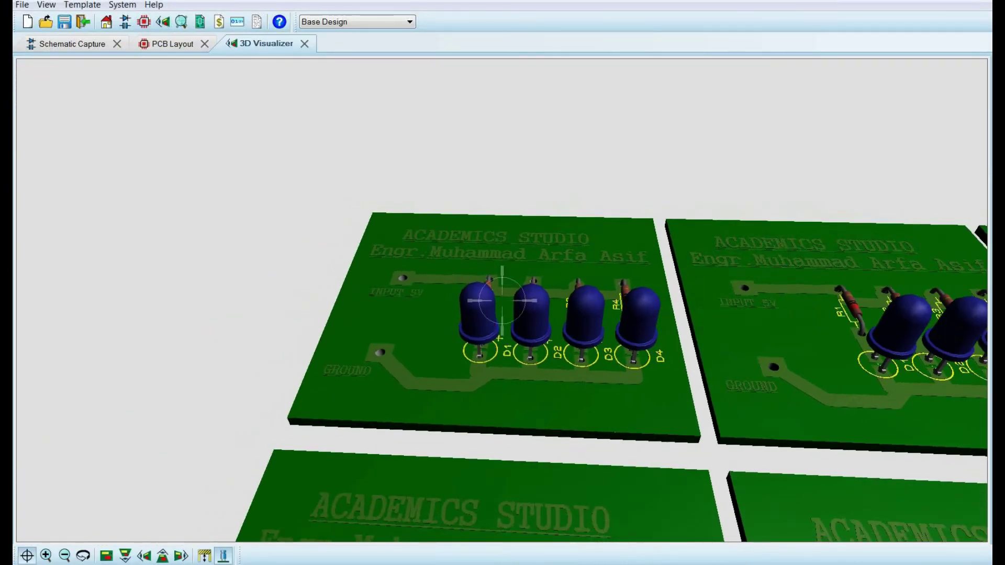
scroll(502, 300, "down", 2)
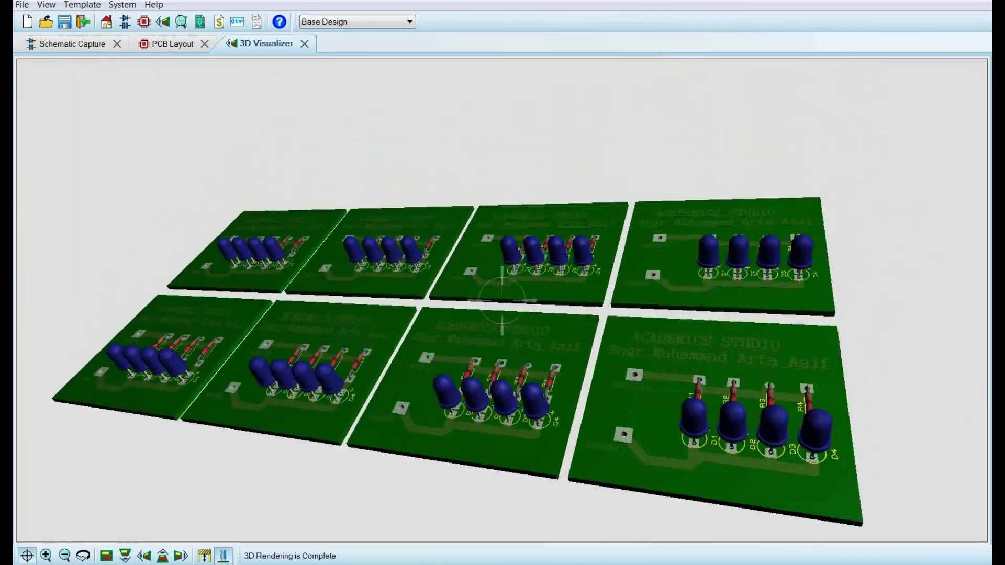
left_click_drag(502, 300, 292, 137)
left_click(304, 44)
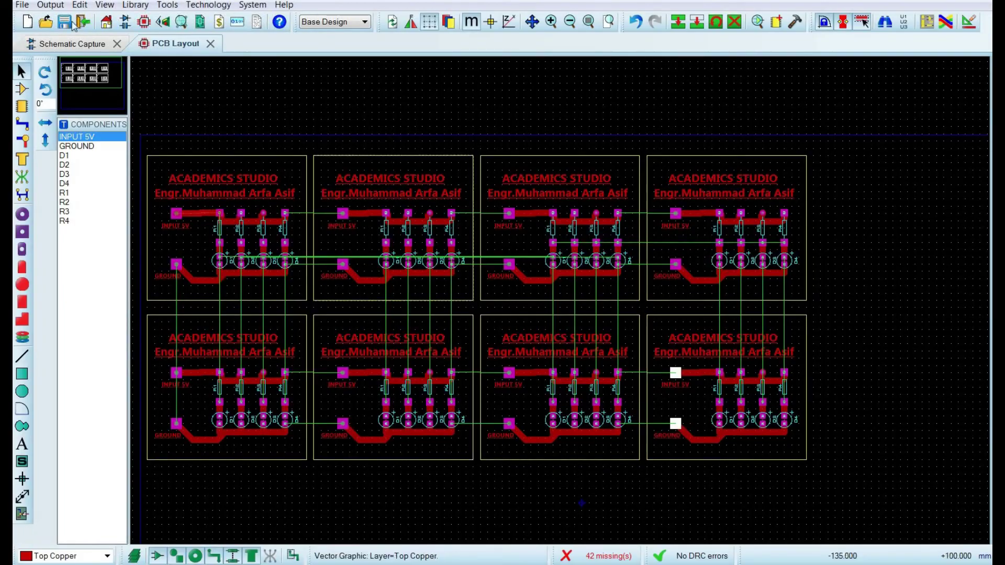
- Open the print layout settings for the eight-board panel, set the scale to 500% and print only Top Copper
left_click(50, 5)
left_click(62, 21)
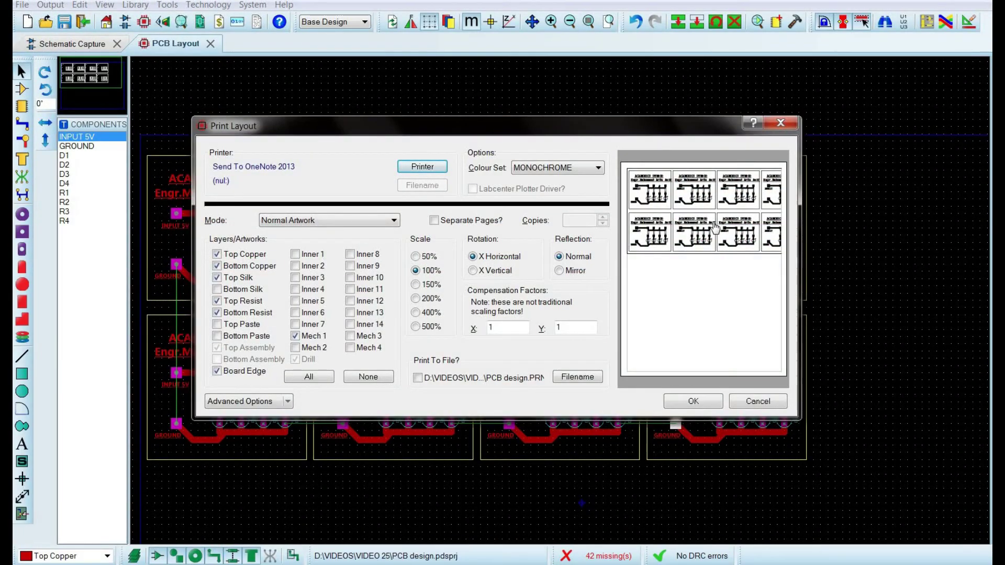
left_click_drag(705, 266, 704, 305)
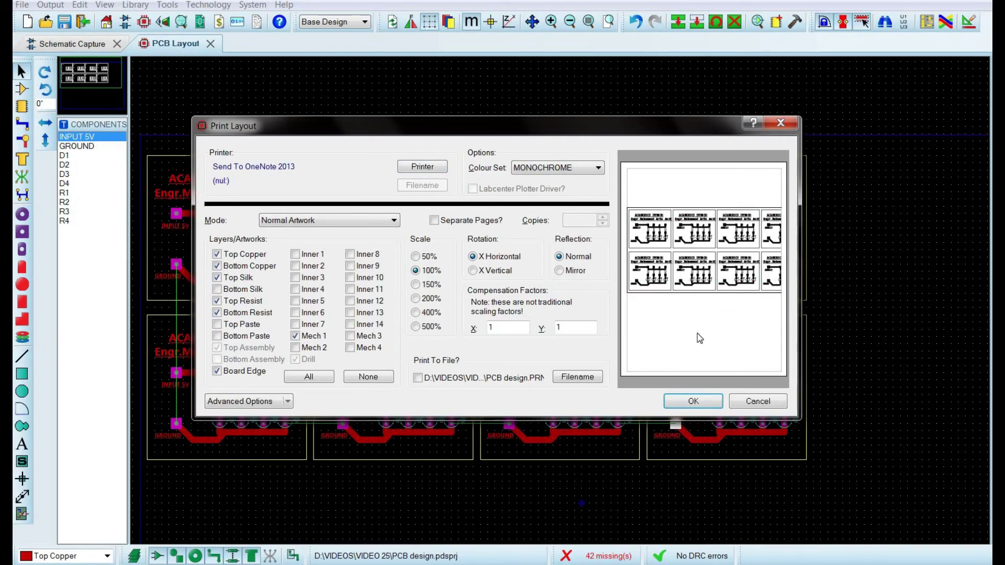
left_click(420, 330)
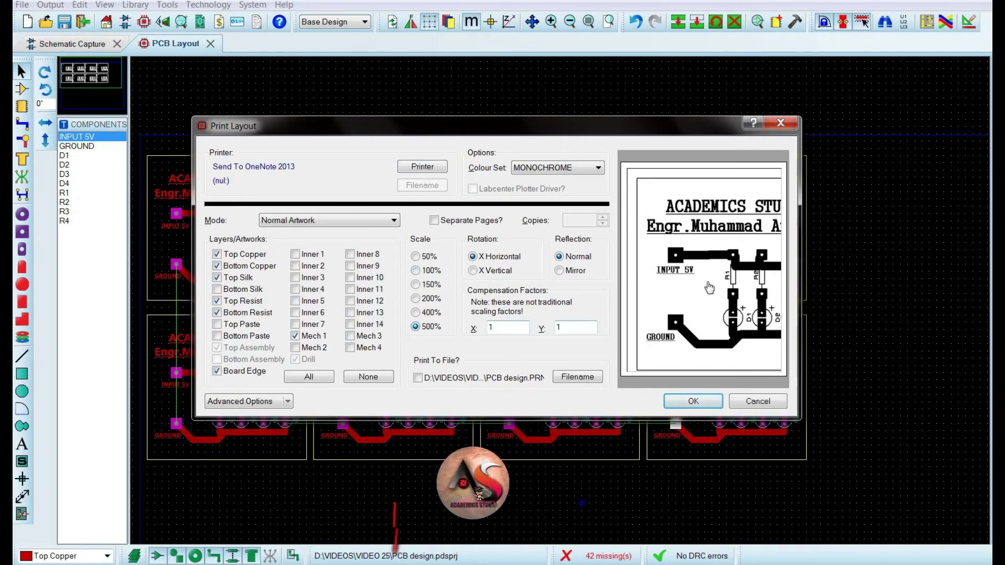
left_click(368, 377)
left_click(217, 254)
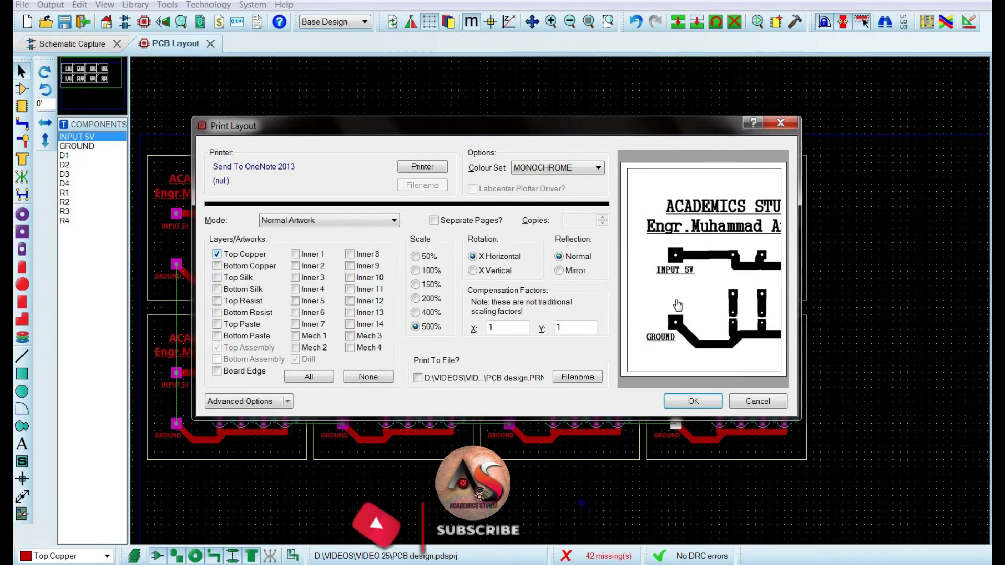
- Preview the panel at 400%, 200%, 150% and 50% print scales, and set the scale to 100%
left_click(416, 313)
left_click(416, 299)
left_click(416, 285)
left_click(416, 271)
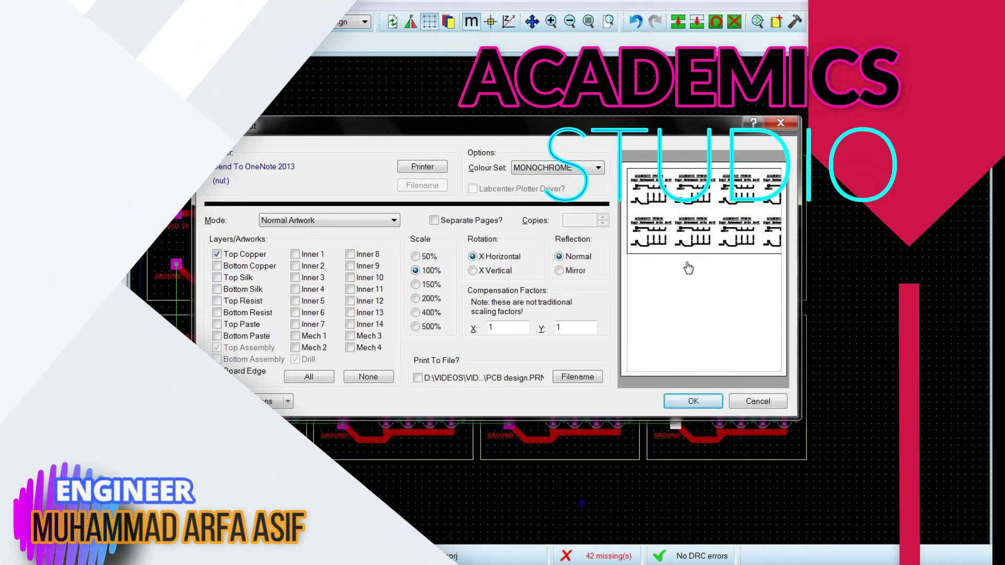
left_click(416, 256)
left_click(416, 270)
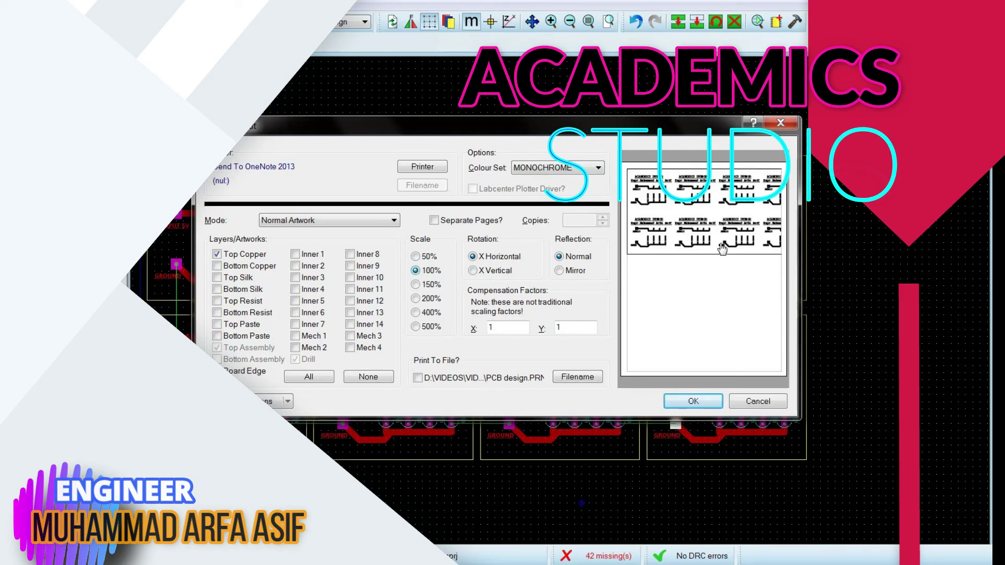